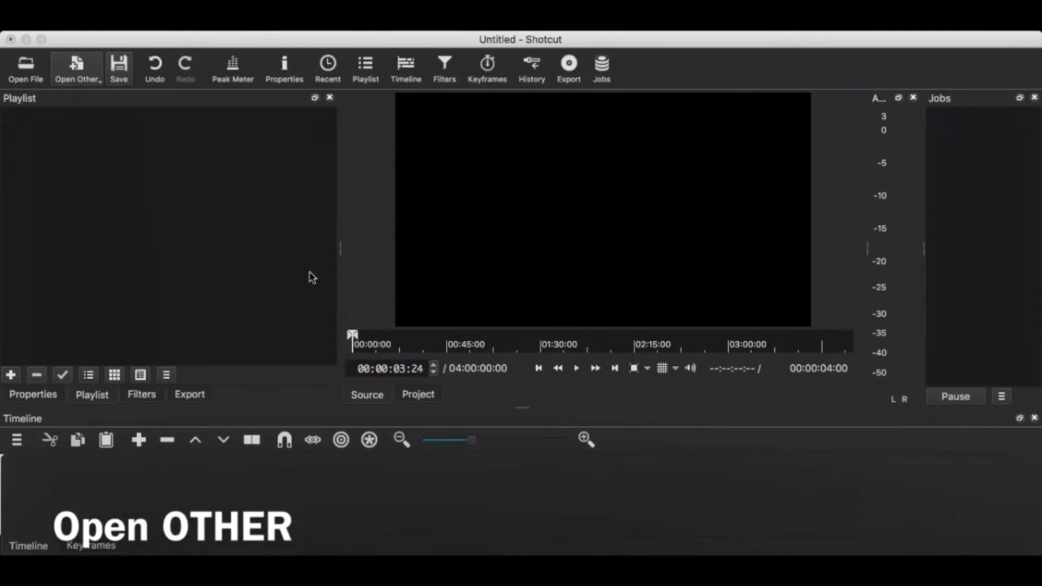
# Create a transparent color clip and add it to the playlist.
pyautogui.click(644, 384)
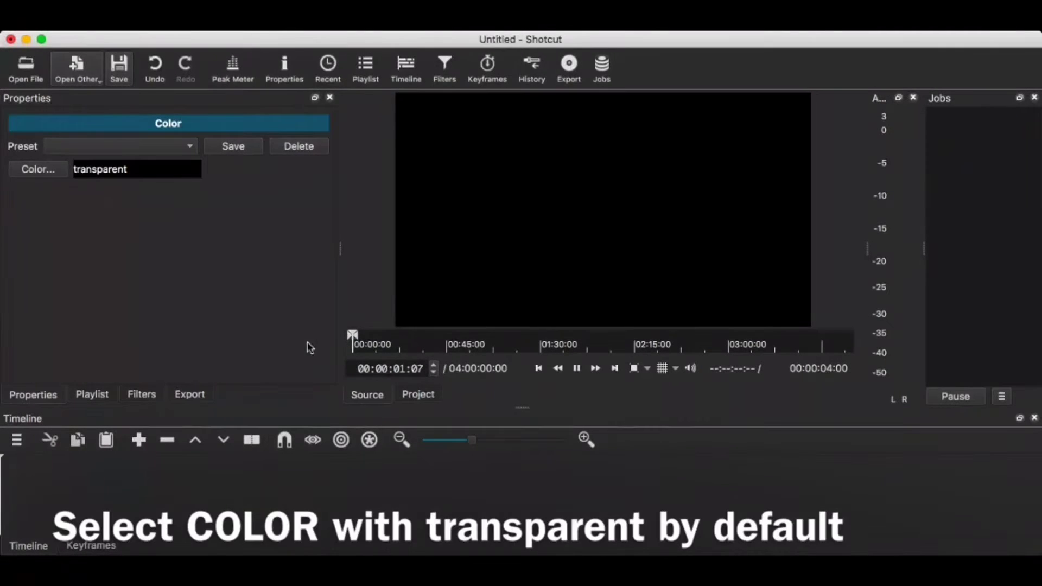
pyautogui.click(94, 395)
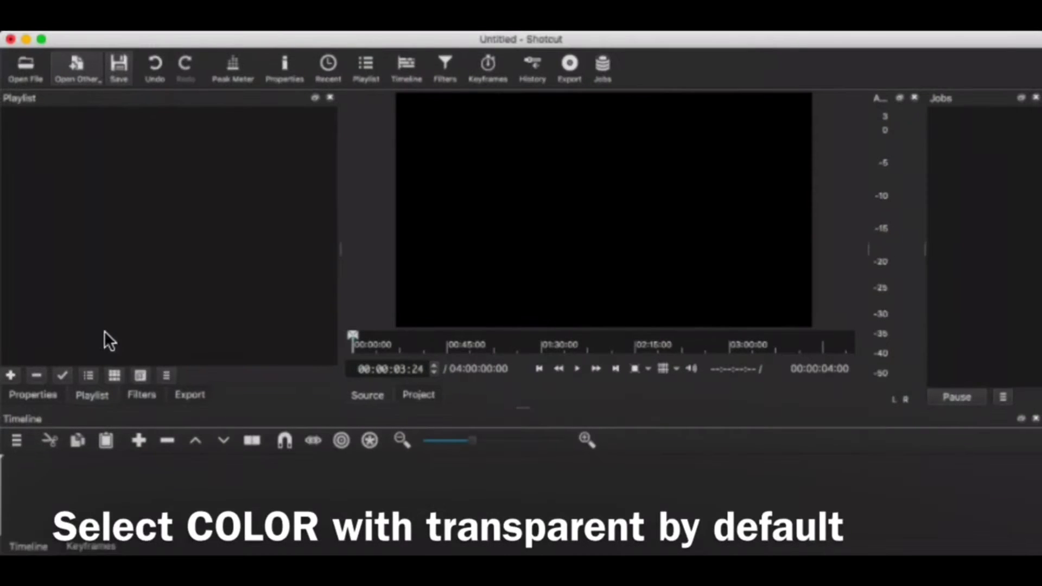
pyautogui.click(11, 375)
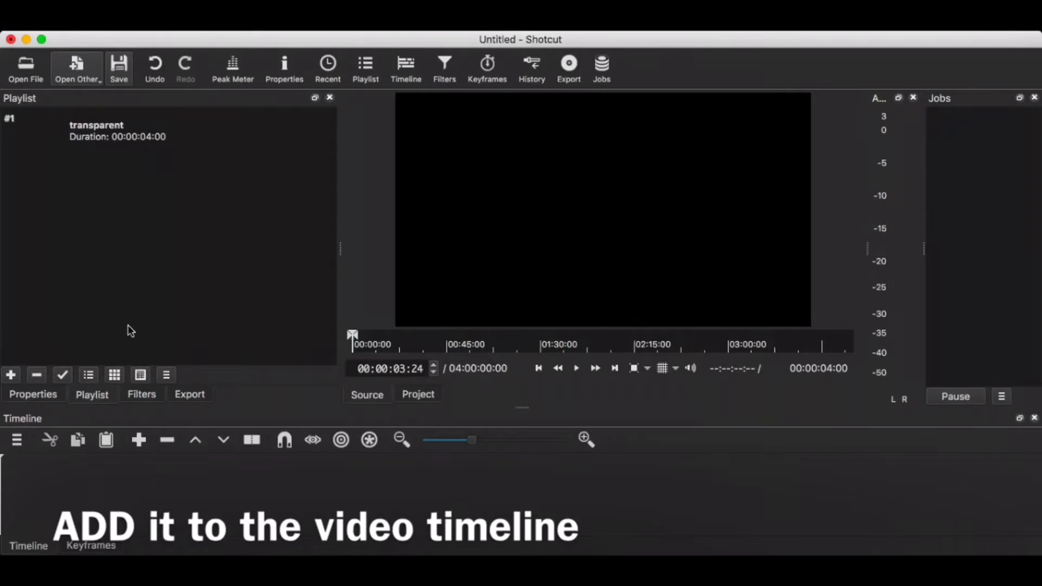
# Place the transparent clip at the start of a new V1 video track and enlarge the timeline scale.
pyautogui.click(107, 135)
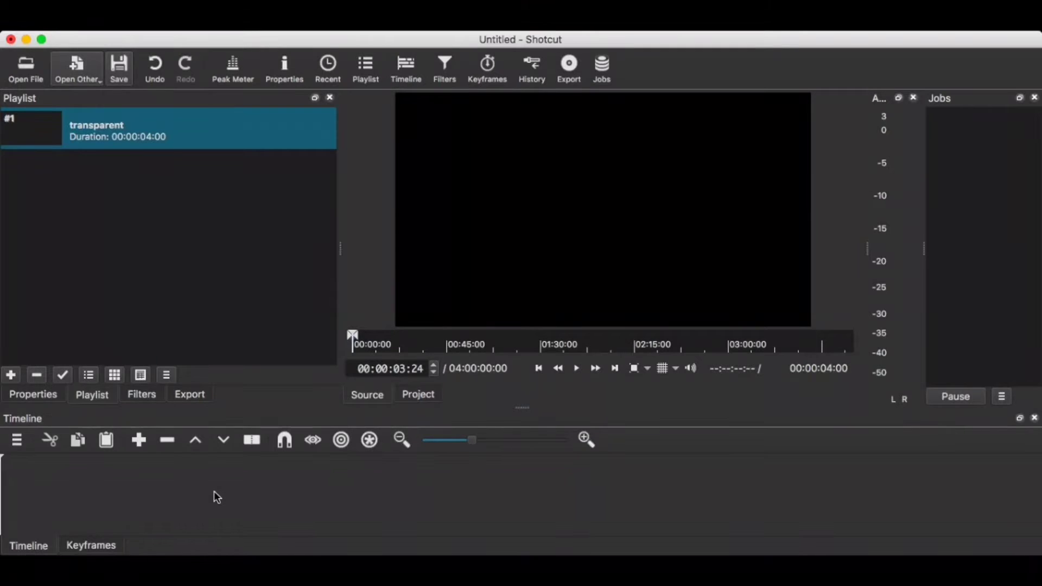
pyautogui.moveTo(208, 488); pyautogui.dragTo(226, 484)
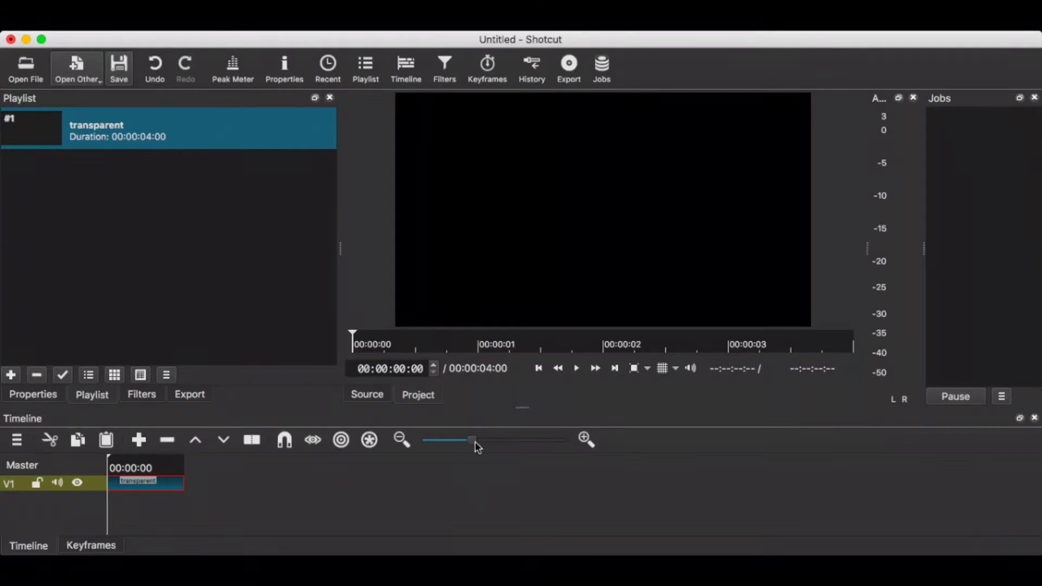
pyautogui.moveTo(475, 441); pyautogui.dragTo(501, 441)
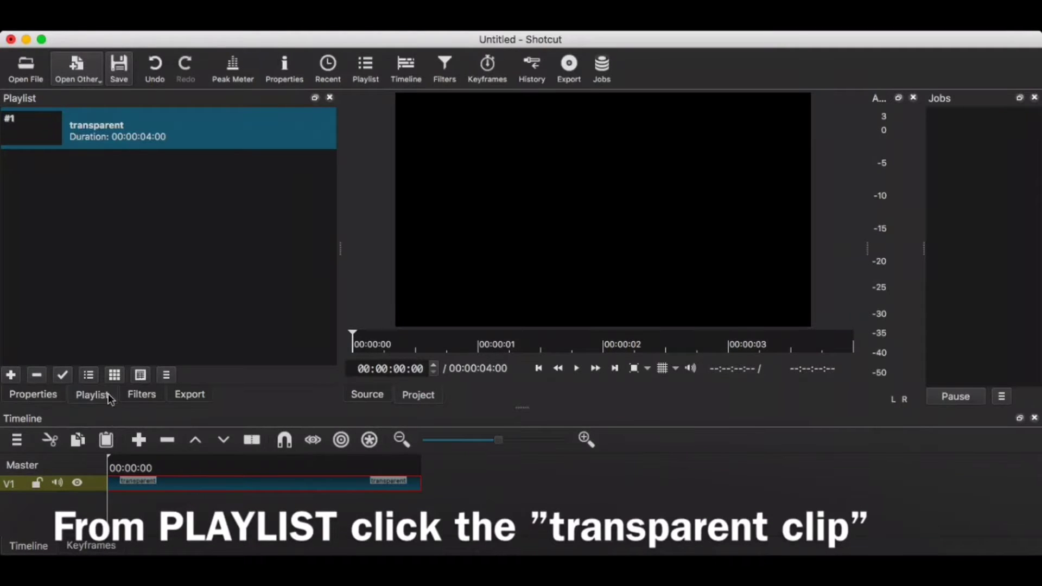
pyautogui.click(12, 376)
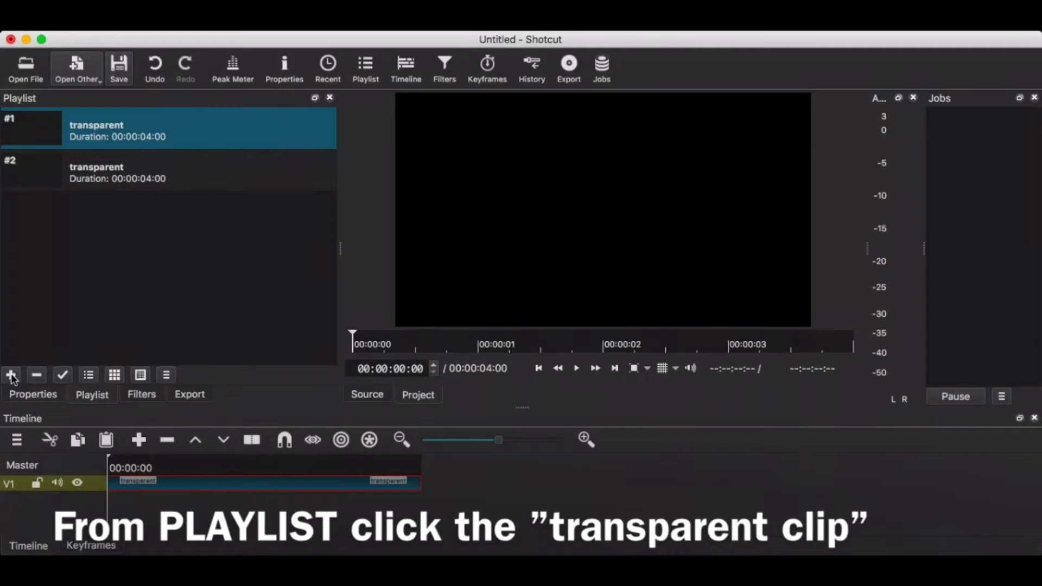
pyautogui.click(36, 375)
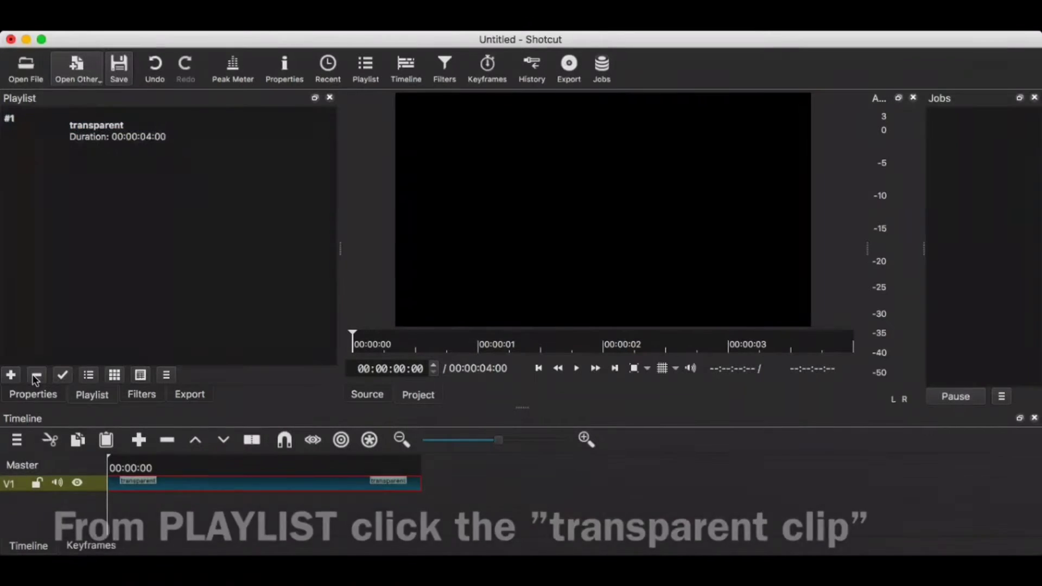
# Add a Text: Simple video filter to the transparent clip.
pyautogui.click(147, 149)
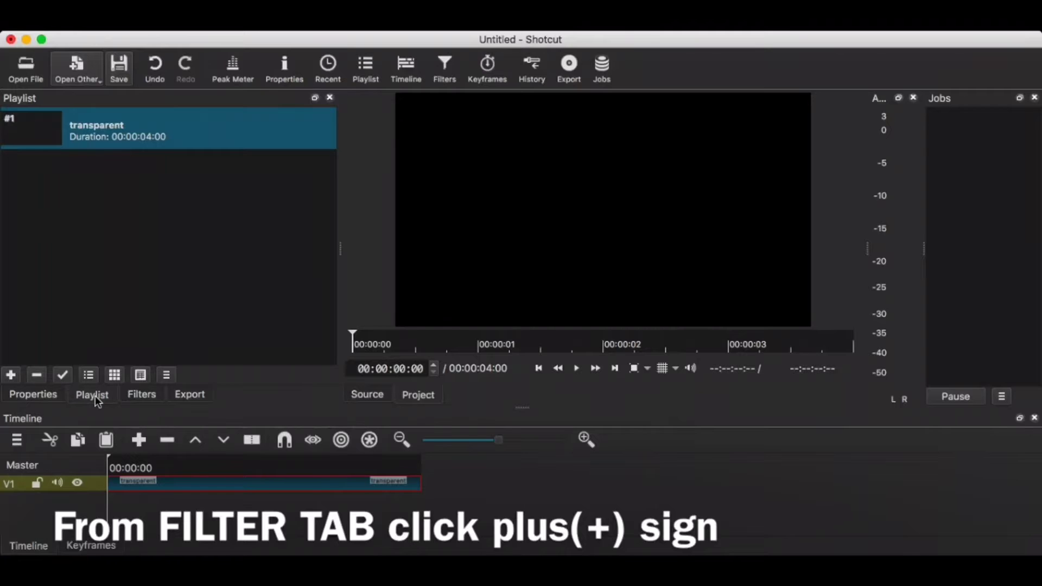
pyautogui.click(139, 395)
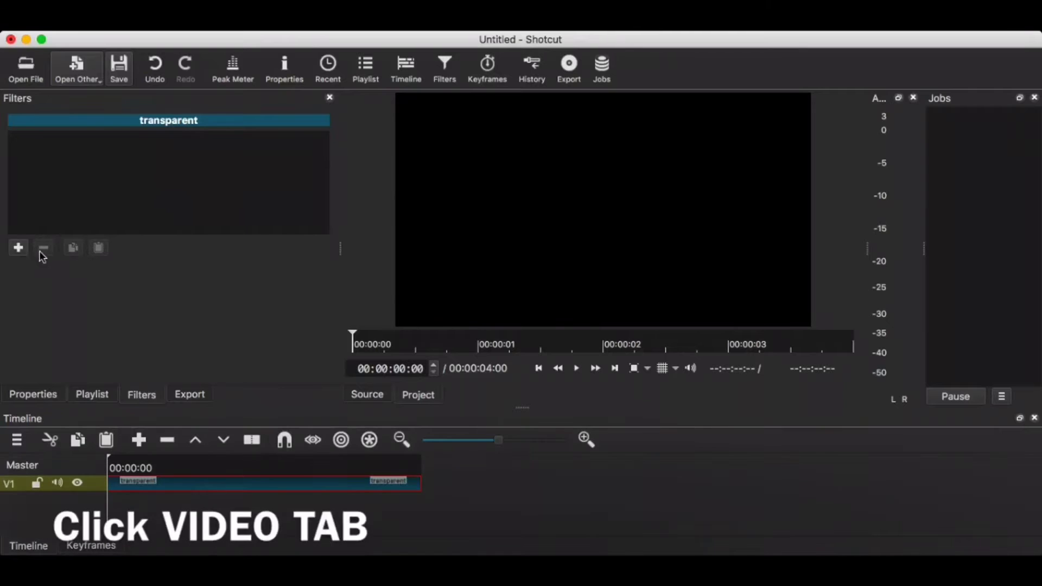
pyautogui.click(18, 247)
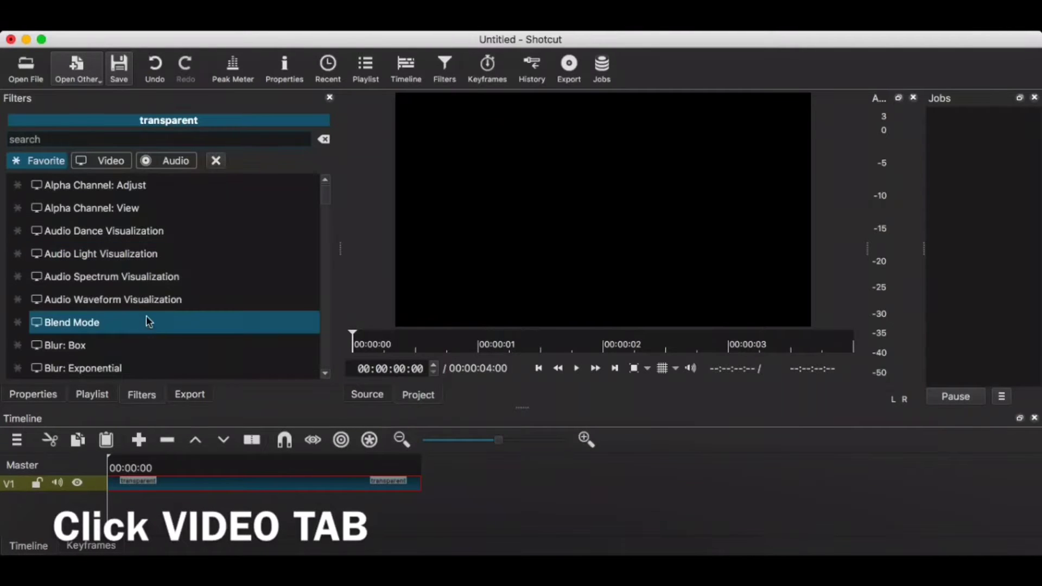
pyautogui.click(109, 161)
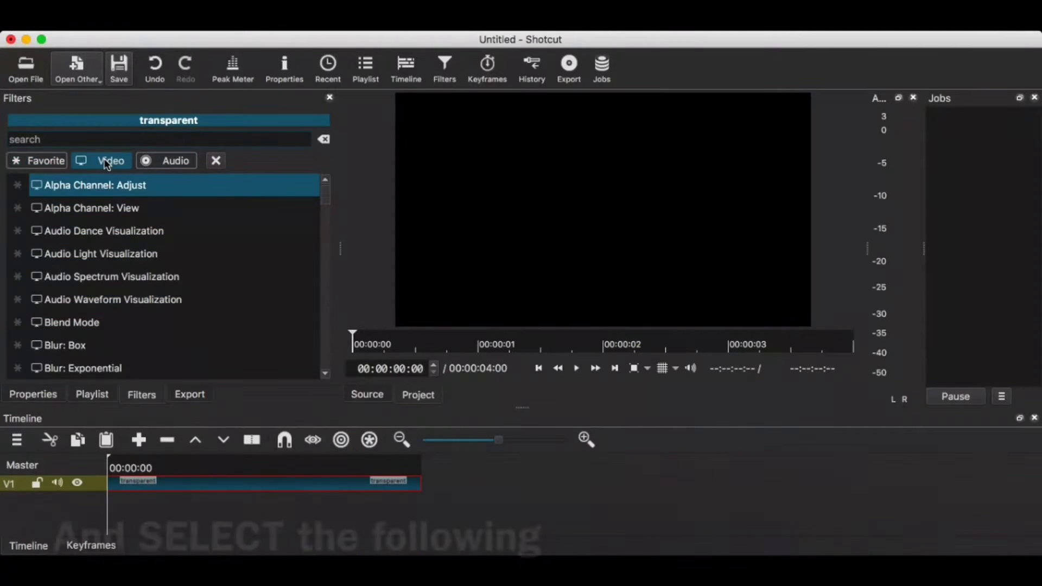
pyautogui.scroll(-15, 181, 285)
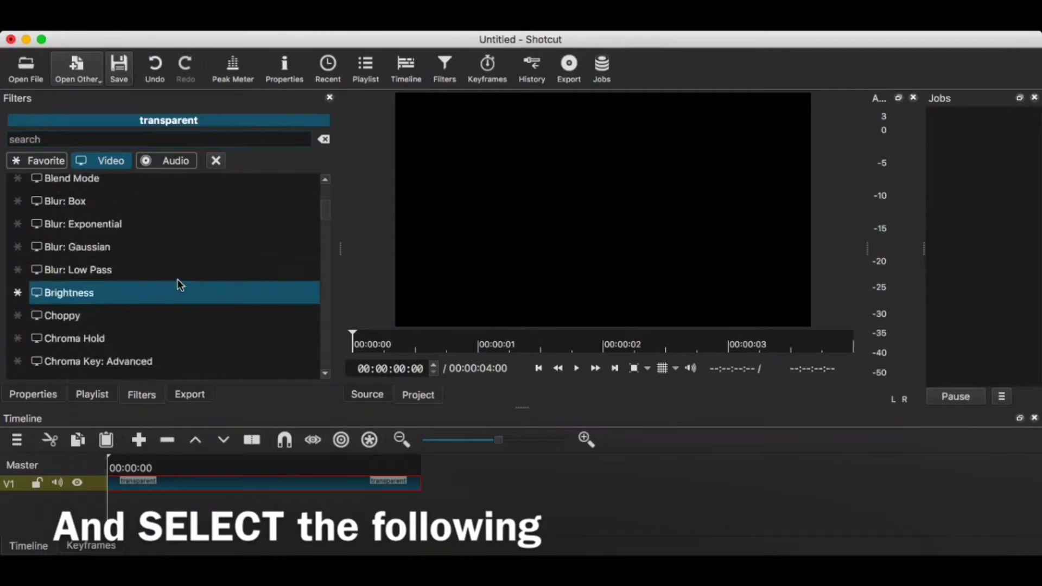
pyautogui.scroll(-15, 181, 285)
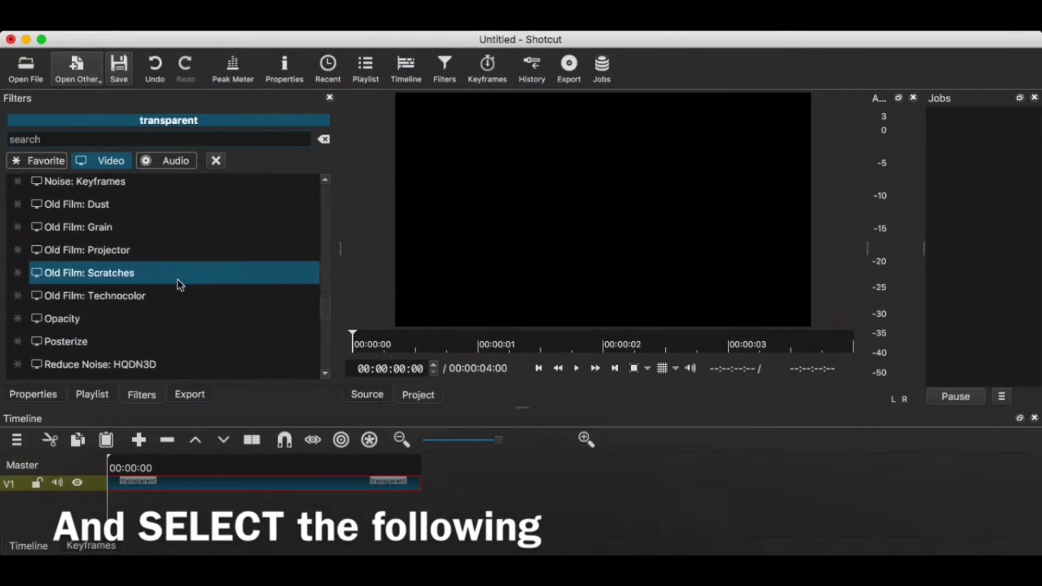
pyautogui.scroll(-2, 180, 285)
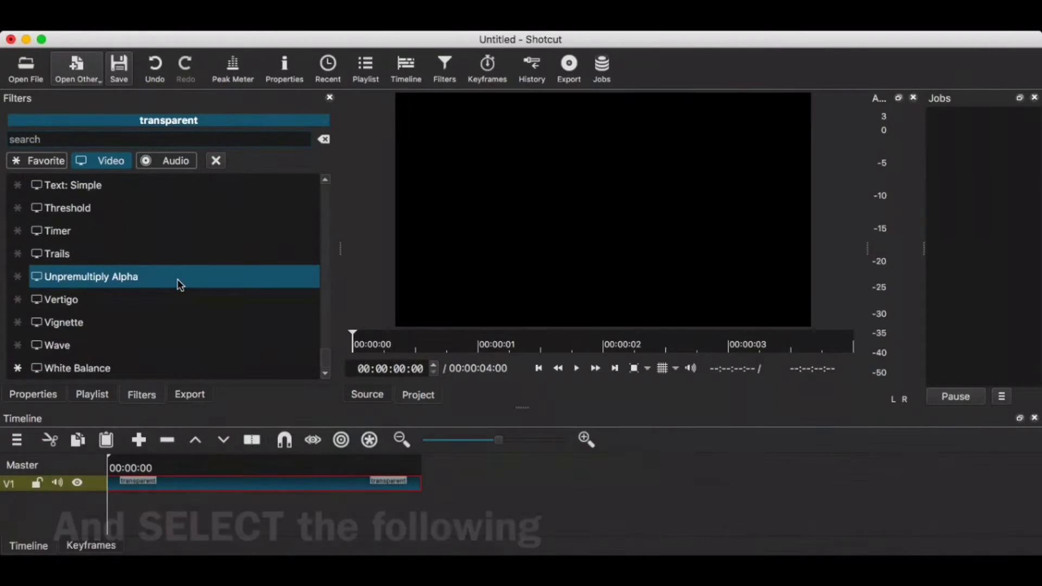
pyautogui.scroll(3, 181, 285)
pyautogui.scroll(1, 181, 285)
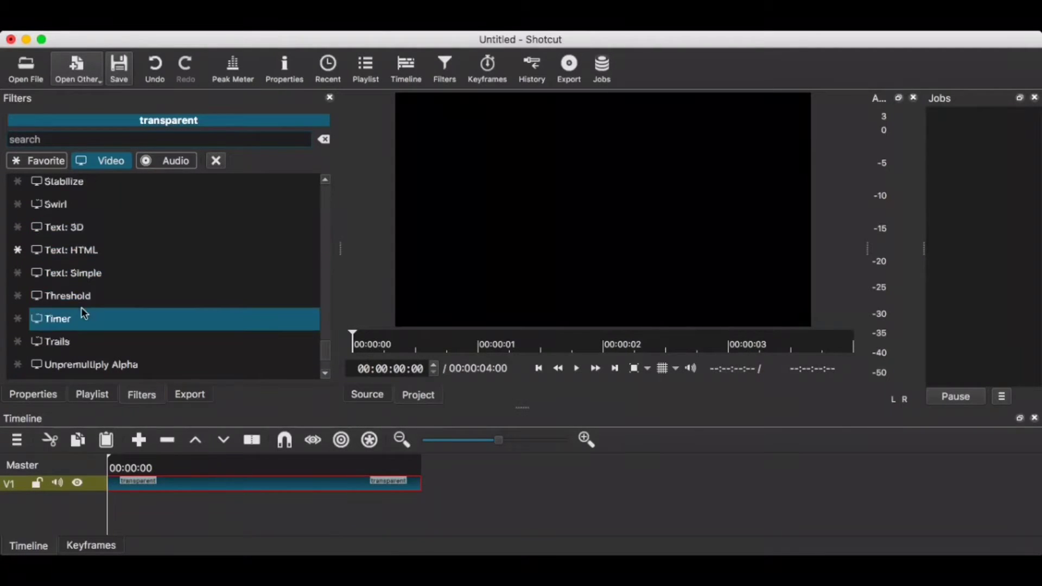
pyautogui.click(76, 274)
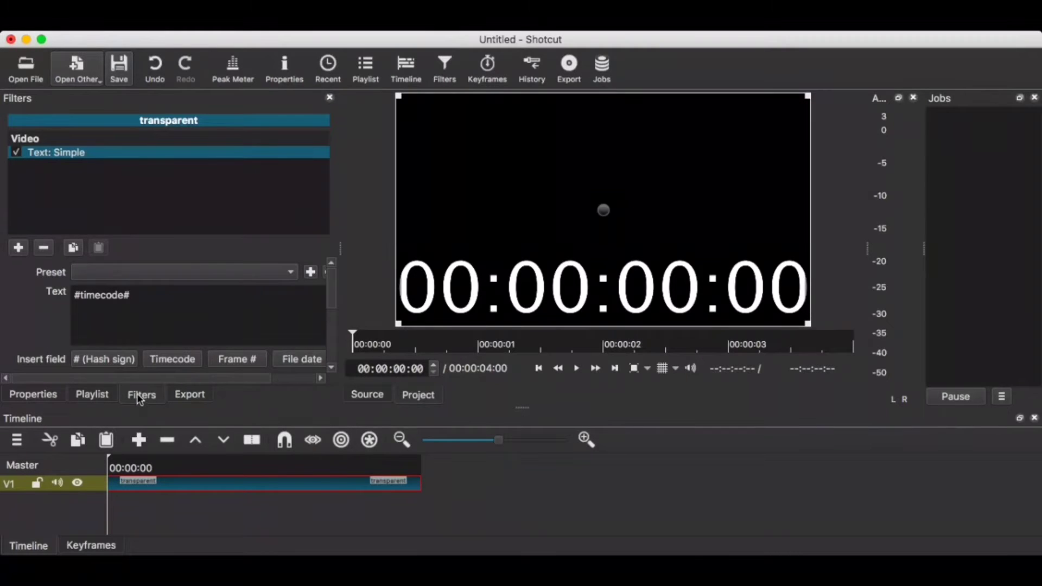
# Add a second Text: Simple filter to the transparent clip.
pyautogui.click(18, 247)
pyautogui.scroll(-1, 50, 268)
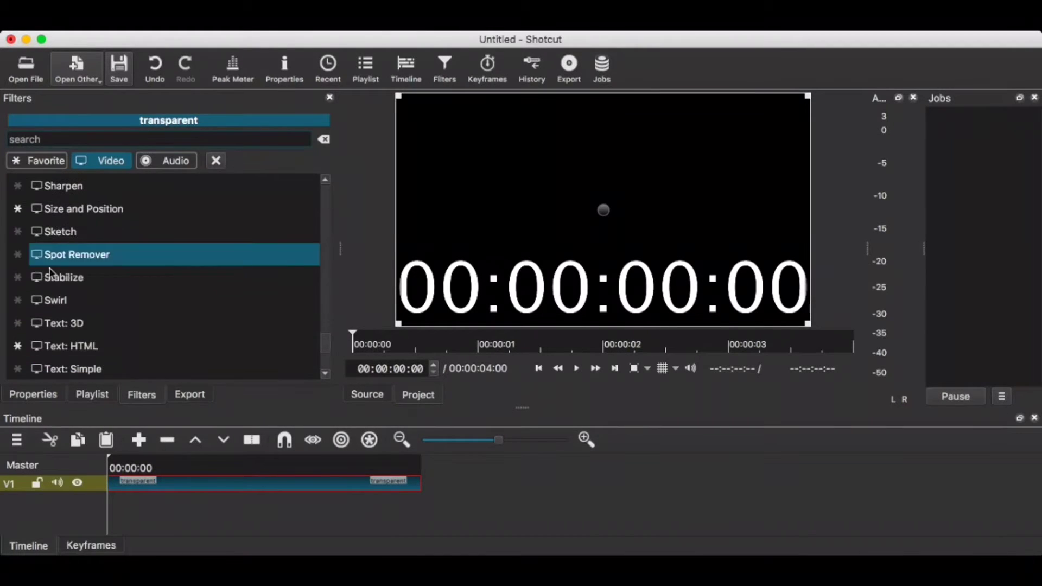
pyautogui.scroll(-1, 86, 348)
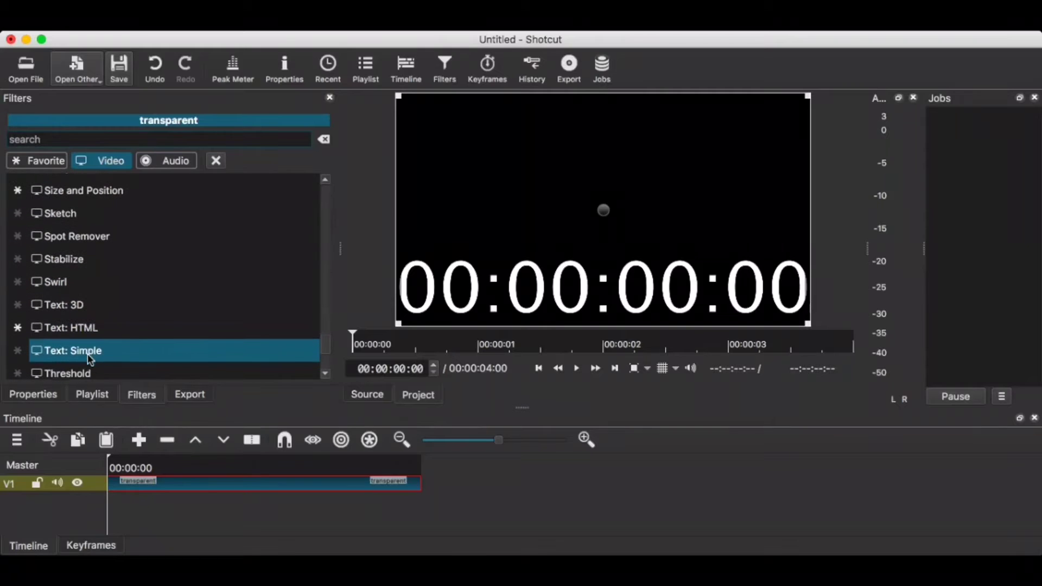
pyautogui.click(89, 349)
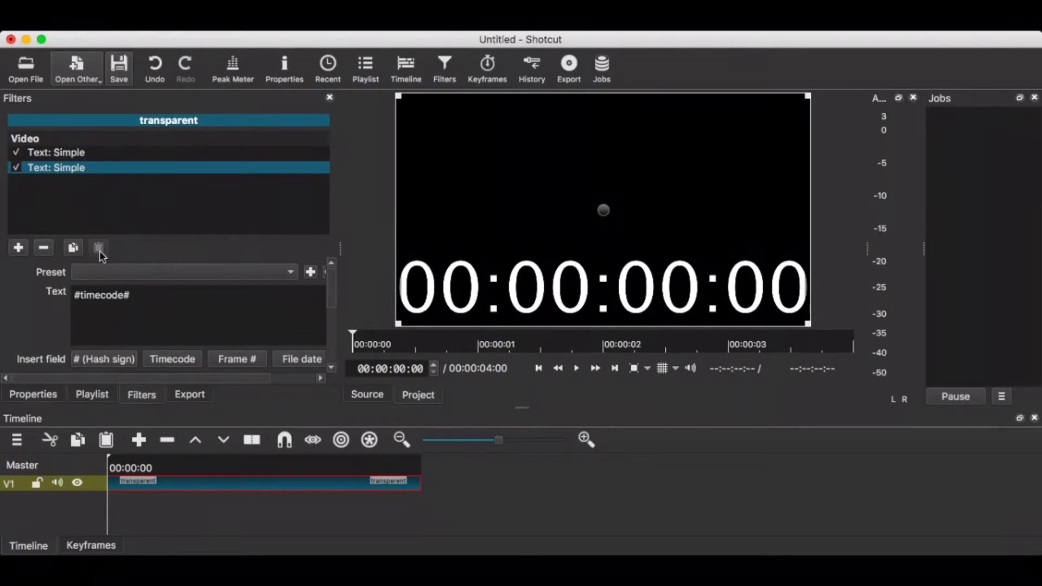
# Add a Rotate and Scale video filter to the transparent clip.
pyautogui.click(18, 248)
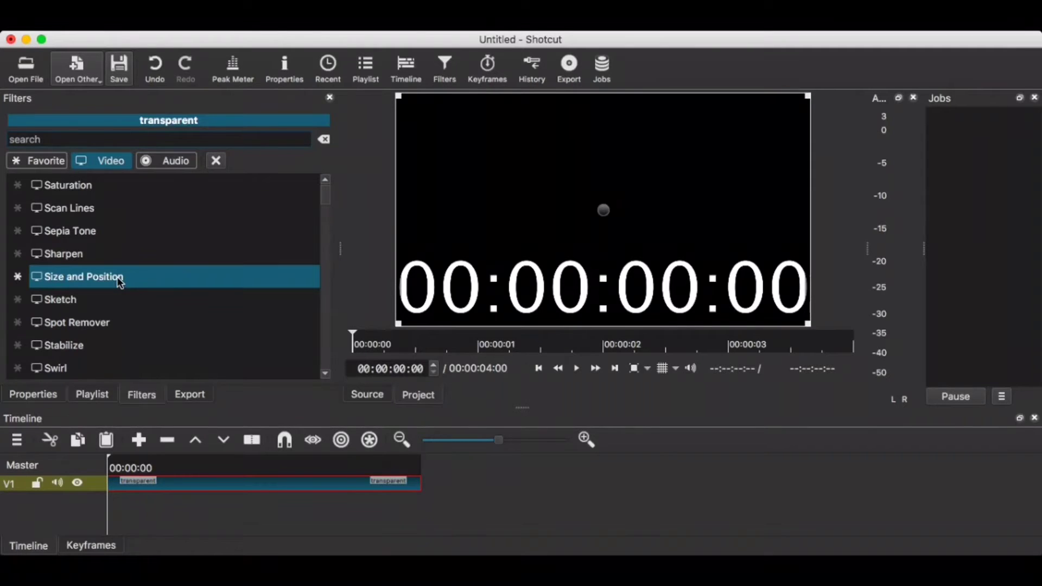
pyautogui.scroll(1, 117, 278)
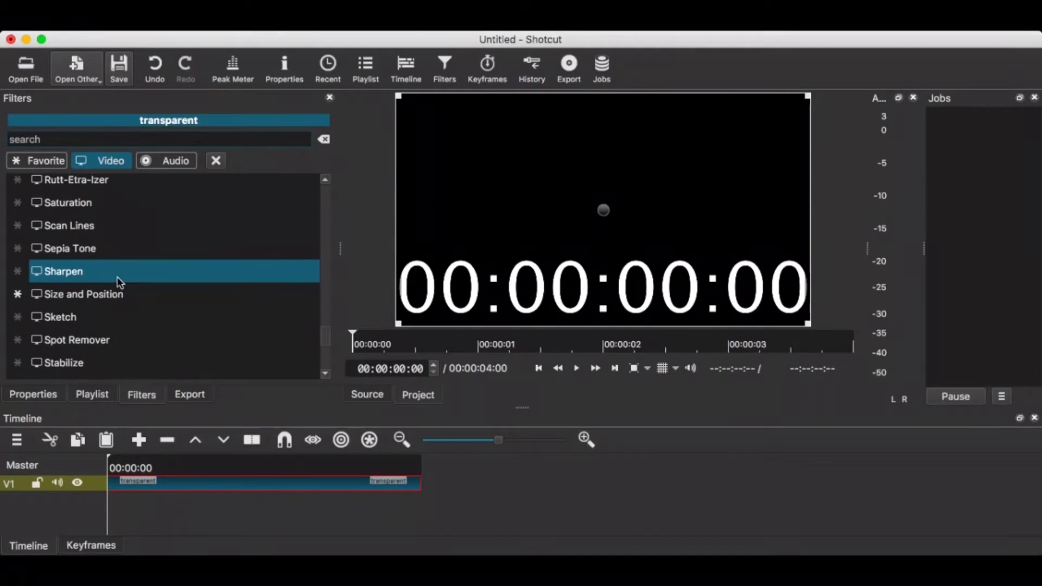
pyautogui.scroll(1, 117, 278)
pyautogui.scroll(1, 117, 277)
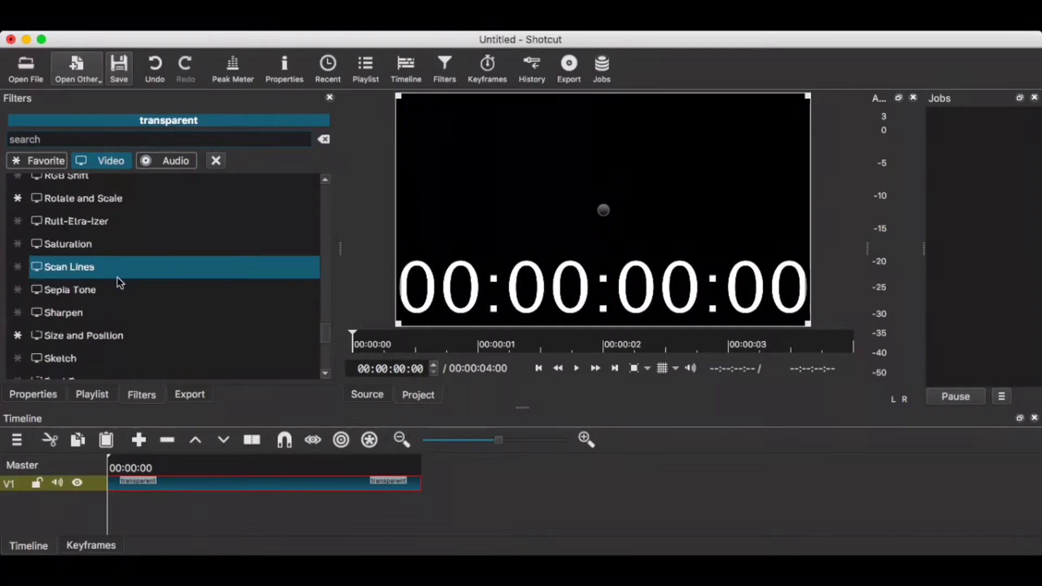
pyautogui.click(107, 211)
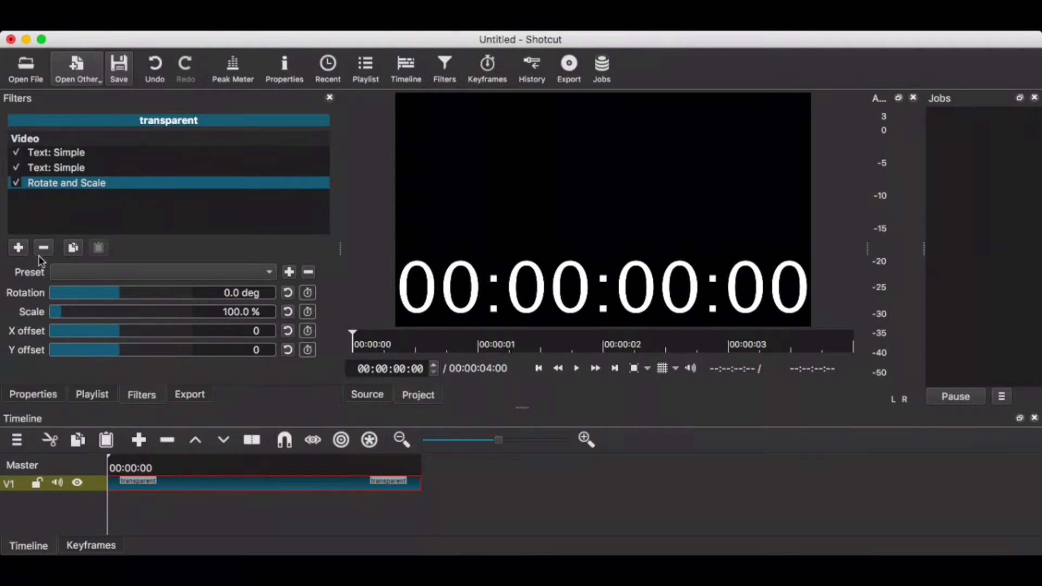
# Add a Size and Position video filter to the transparent clip.
pyautogui.click(19, 249)
pyautogui.scroll(-1, 144, 264)
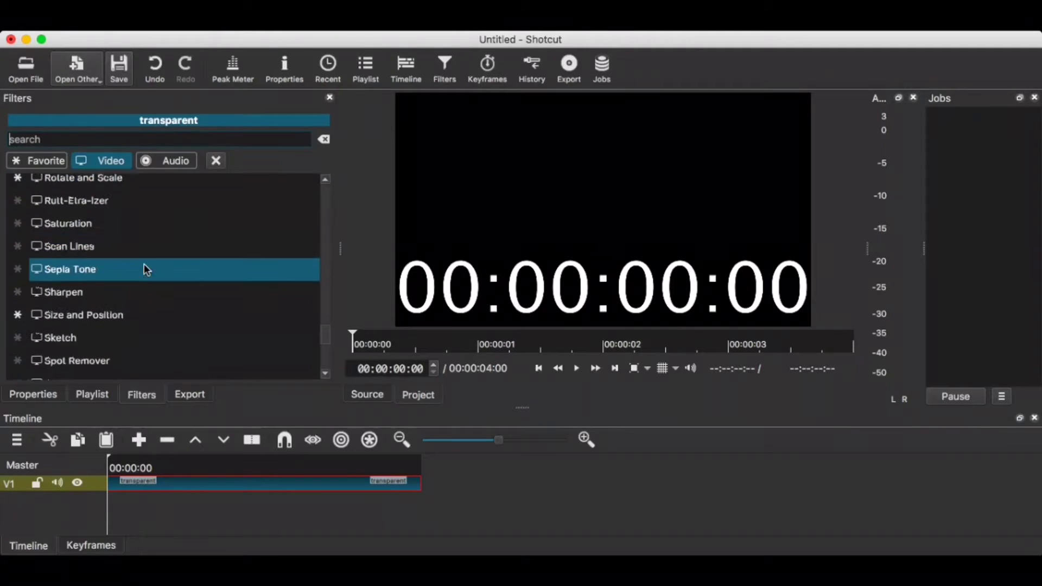
pyautogui.click(110, 320)
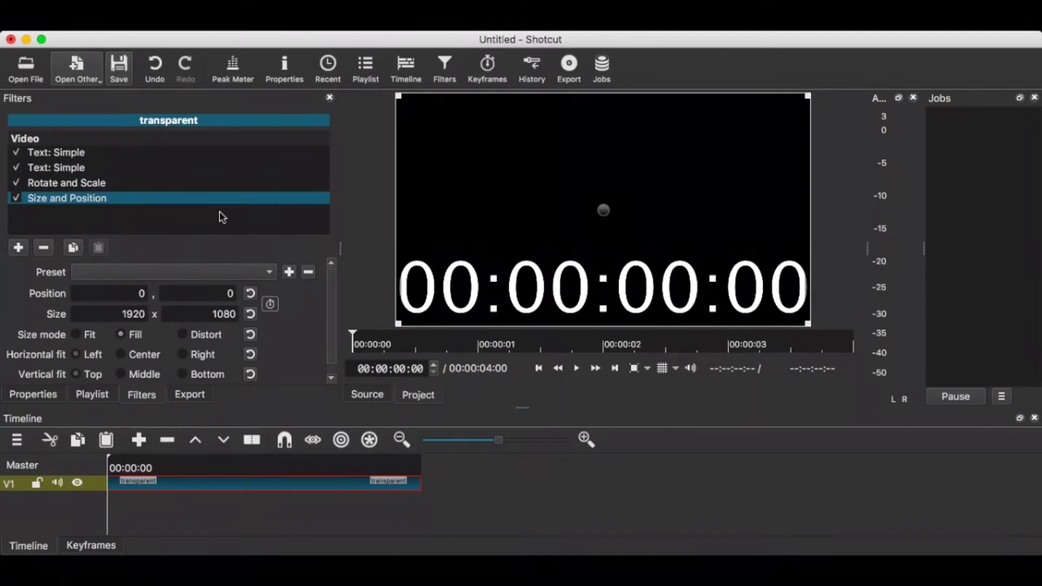
# Replace the timecode placeholder in the first Text: Simple filter with HELLO.
pyautogui.click(69, 152)
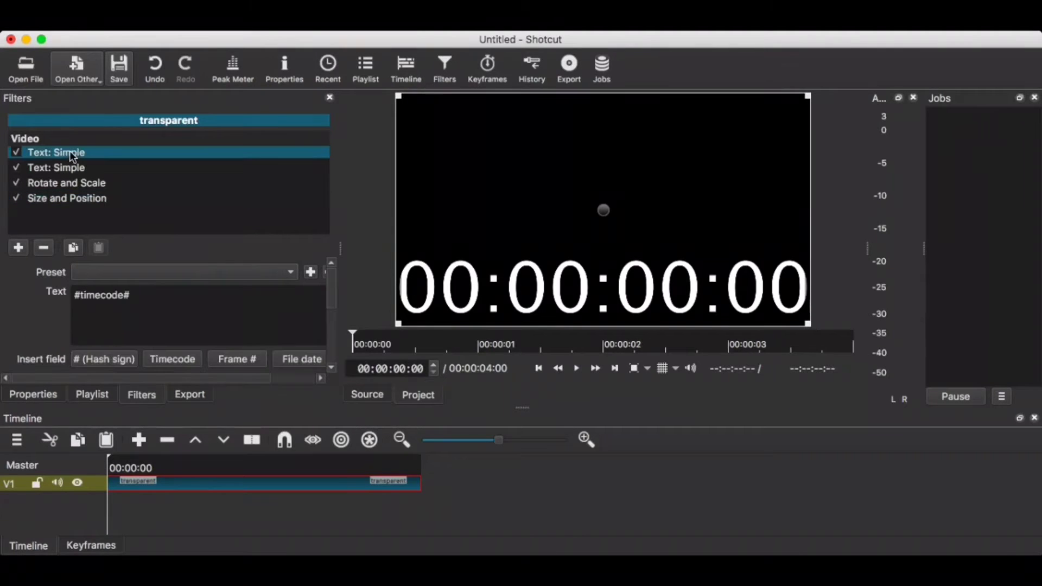
pyautogui.moveTo(155, 295); pyautogui.dragTo(29, 299)
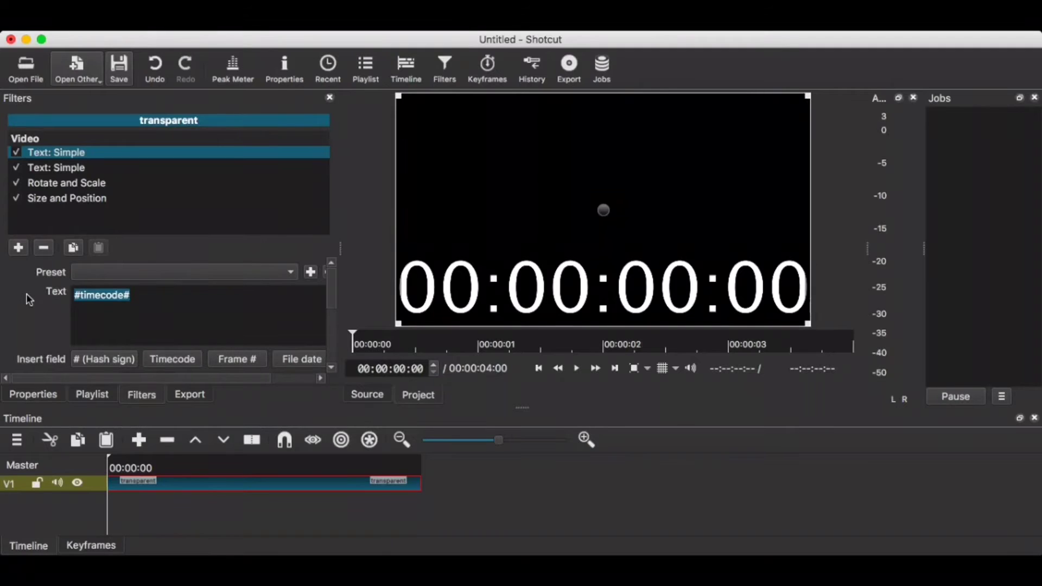
pyautogui.write('H')
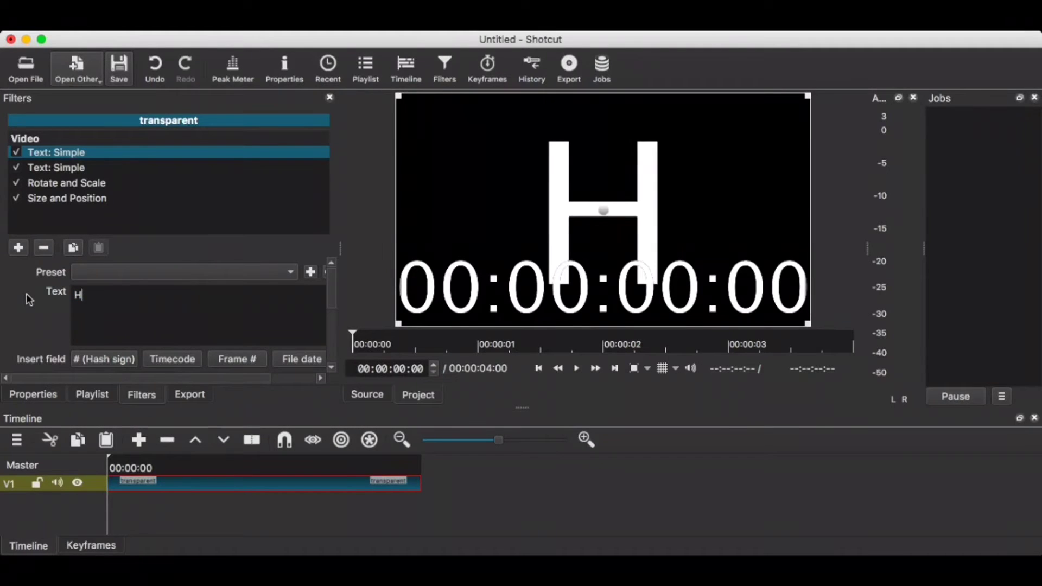
pyautogui.write('ELLO')
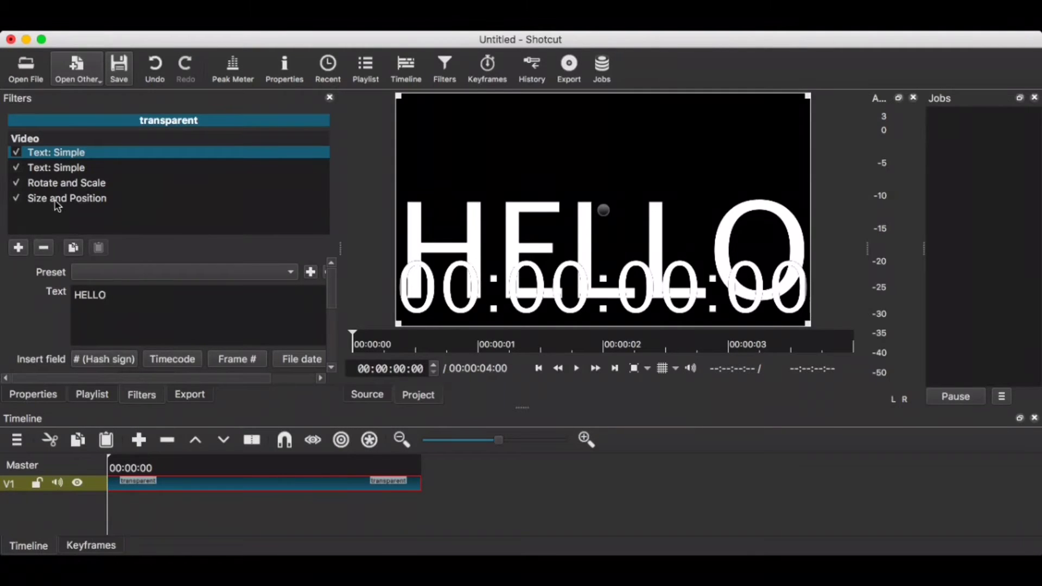
# Disable the second Text: Simple filter and shrink the HELLO text frame to about 1276 x 718 using Size and Position.
pyautogui.click(17, 170)
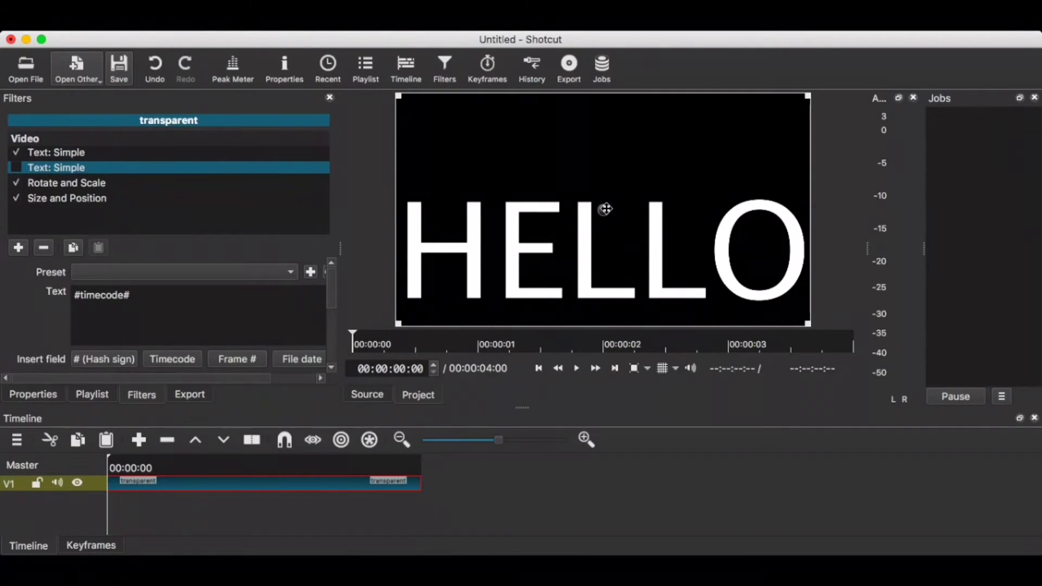
pyautogui.click(70, 199)
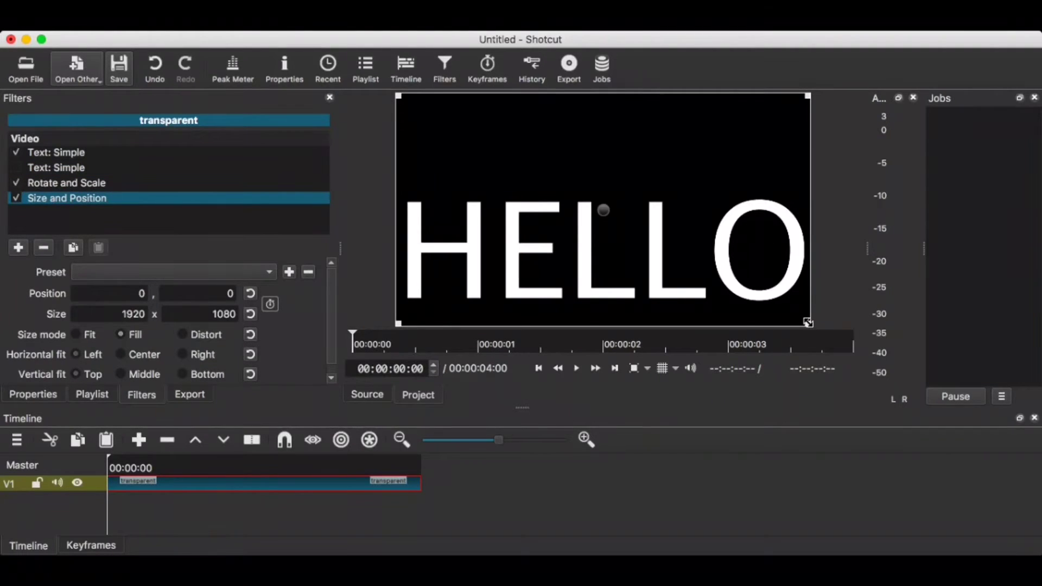
pyautogui.moveTo(809, 323); pyautogui.dragTo(705, 244)
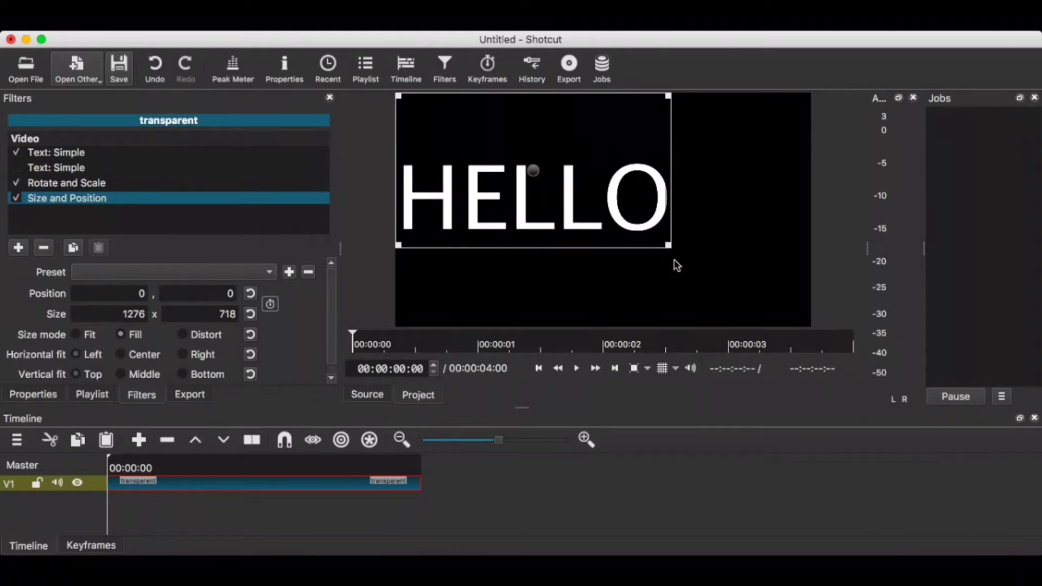
# Rotate the HELLO text to about -17 degrees using the Rotate and Scale filter.
pyautogui.click(93, 188)
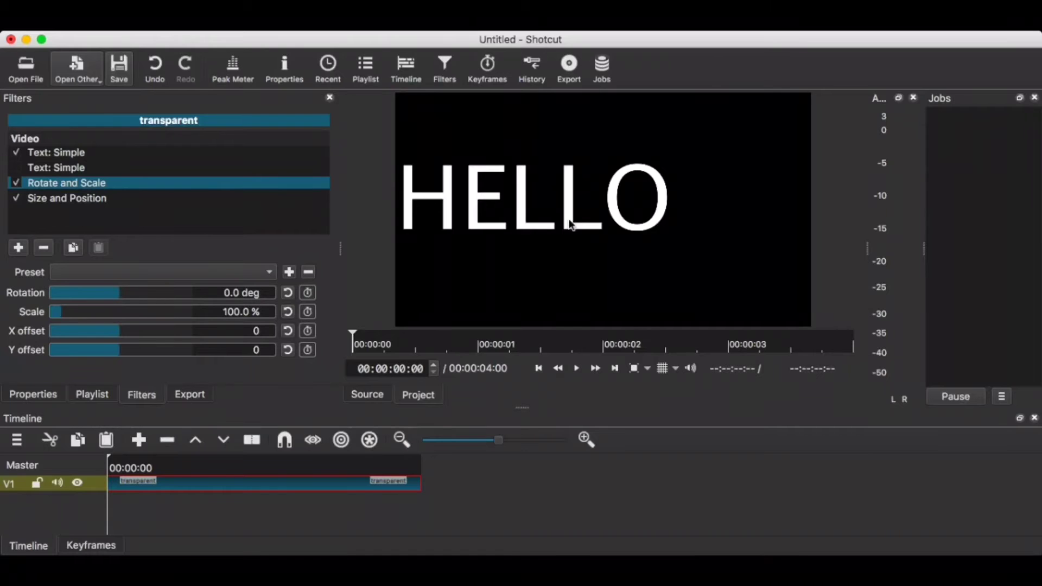
pyautogui.moveTo(565, 213); pyautogui.dragTo(609, 203)
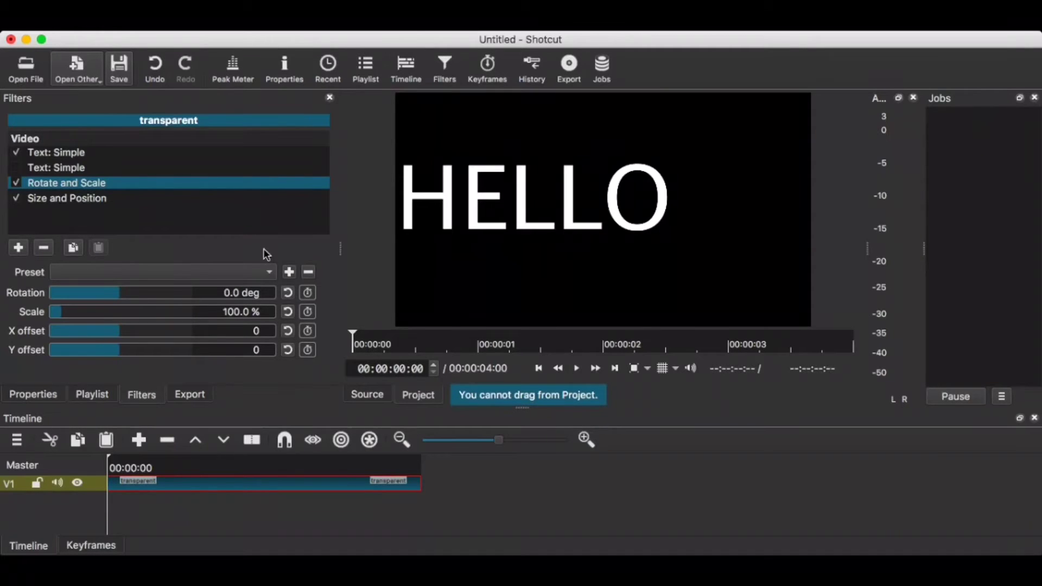
pyautogui.click(76, 199)
pyautogui.click(77, 184)
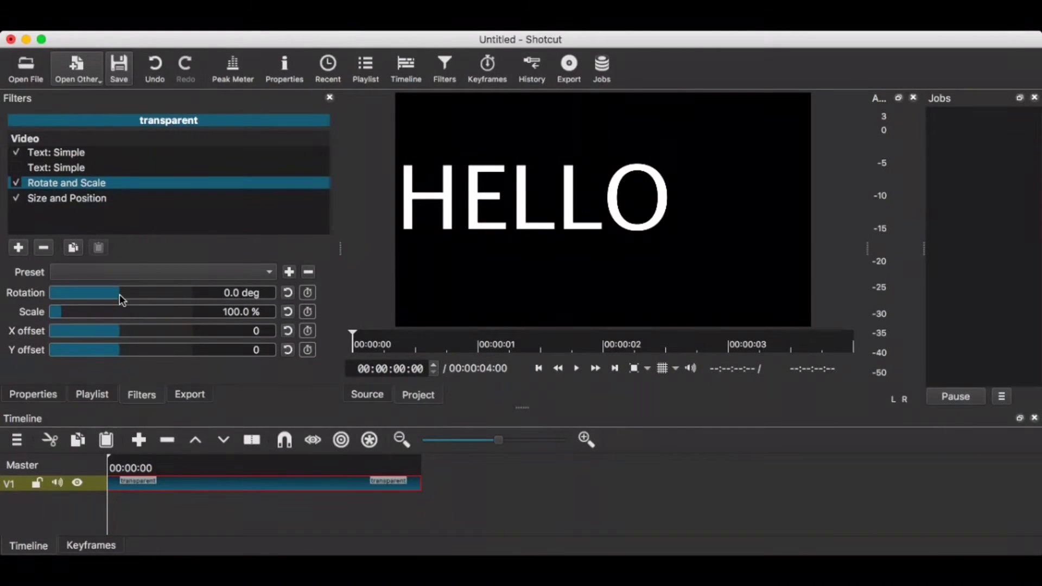
pyautogui.moveTo(120, 295); pyautogui.dragTo(118, 294)
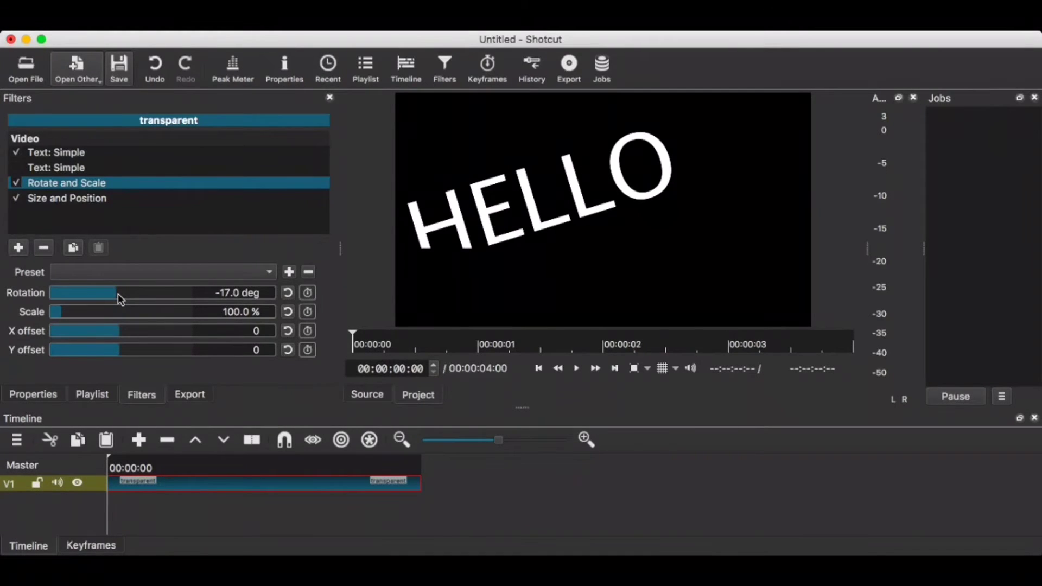
# Enlarge the HELLO text frame to the full 1920 x 1080 using the Size and Position filter.
pyautogui.click(73, 201)
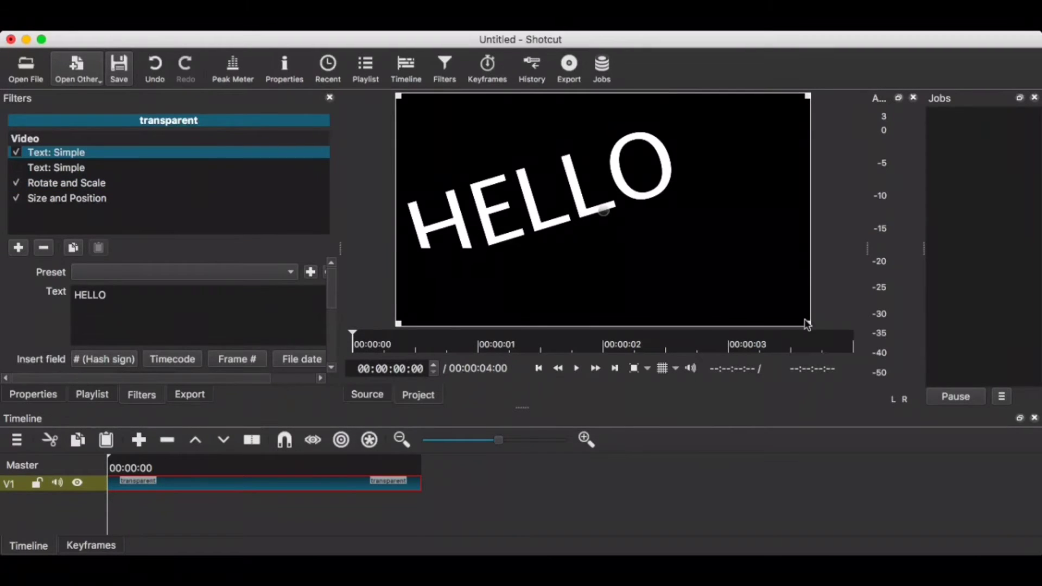
pyautogui.click(66, 185)
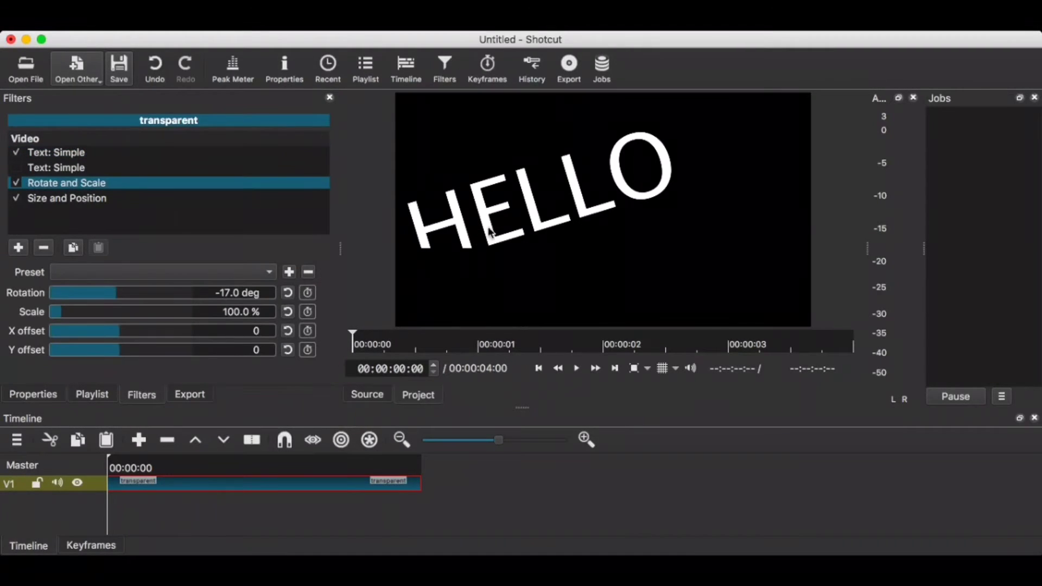
pyautogui.click(82, 200)
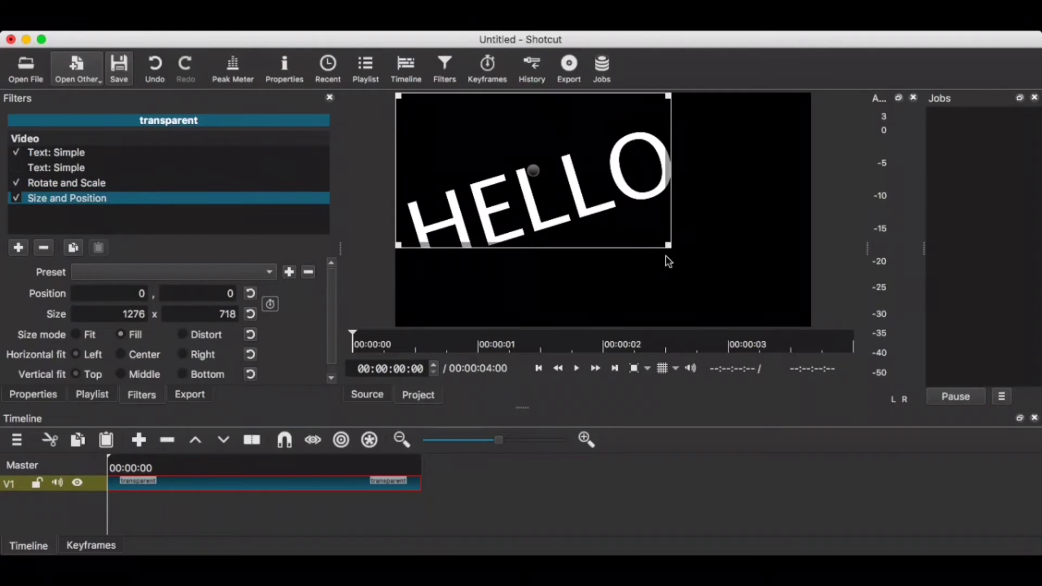
pyautogui.moveTo(689, 251); pyautogui.dragTo(871, 328)
# In the Rotate and Scale filter, set rotation to -9.4 degrees, scale to 62.9 % and X offset to 131.
pyautogui.click(78, 185)
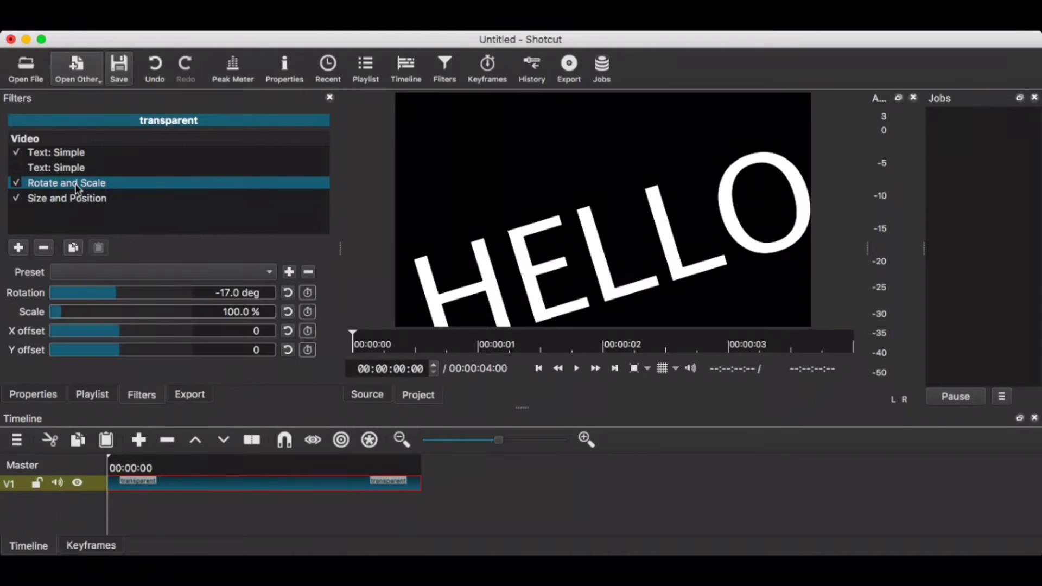
pyautogui.moveTo(119, 299)
pyautogui.mouseDown()
pyautogui.moveTo(107, 298)
pyautogui.moveTo(130, 300)
pyautogui.moveTo(119, 296)
pyautogui.mouseUp()
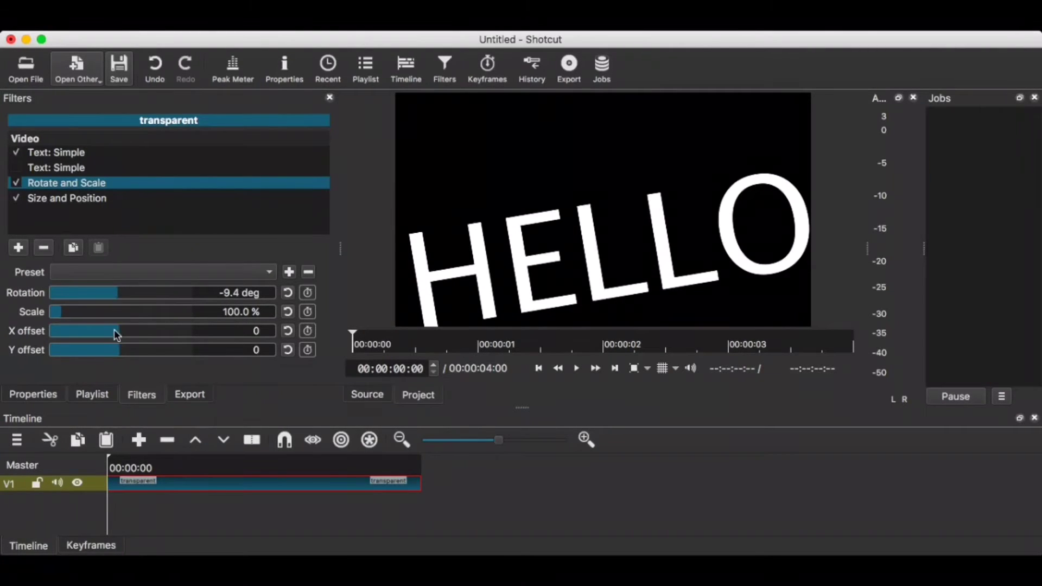
pyautogui.moveTo(120, 335)
pyautogui.mouseDown()
pyautogui.moveTo(136, 335)
pyautogui.moveTo(124, 331)
pyautogui.mouseUp()
pyautogui.moveTo(60, 312); pyautogui.dragTo(58, 313)
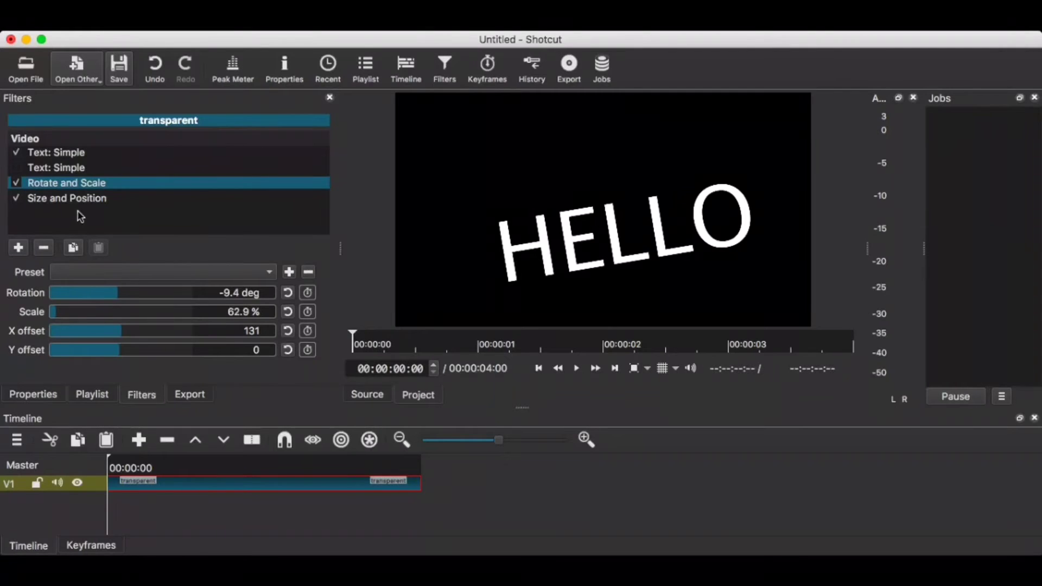
# Move the HELLO text up and to the left, to about position -338, -281, using the Size and Position filter.
pyautogui.click(91, 203)
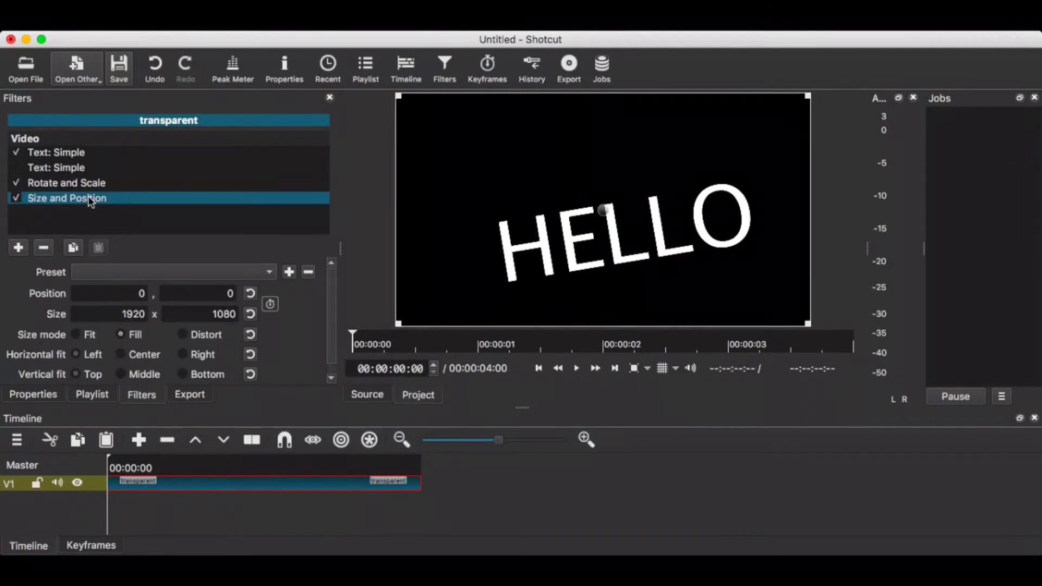
pyautogui.moveTo(602, 211); pyautogui.dragTo(520, 146)
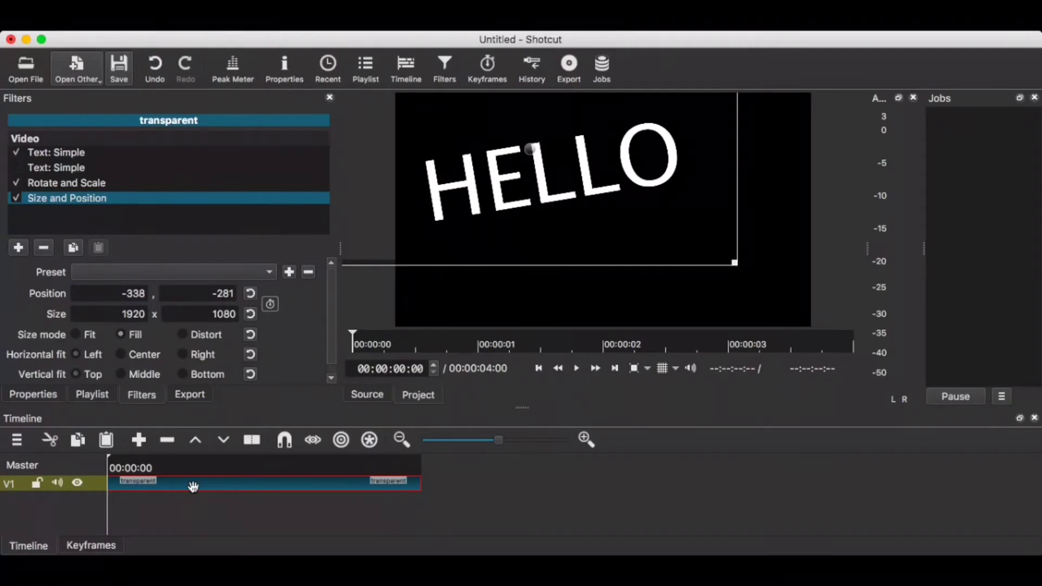
pyautogui.click(58, 166)
pyautogui.click(67, 183)
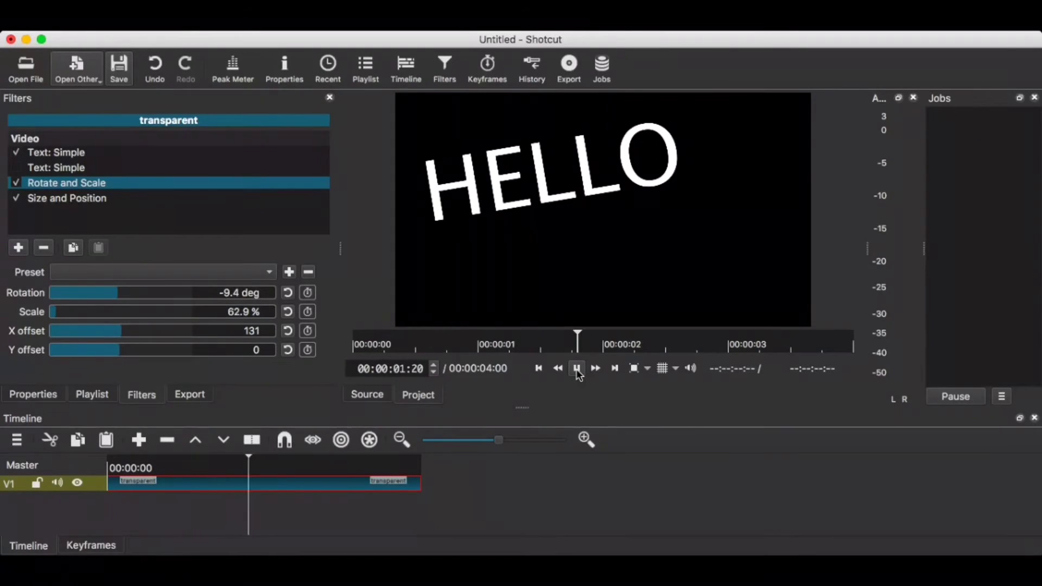
# Preview the tilted HELLO title and return the playhead to the start of the timeline.
pyautogui.click(577, 368)
pyautogui.click(111, 468)
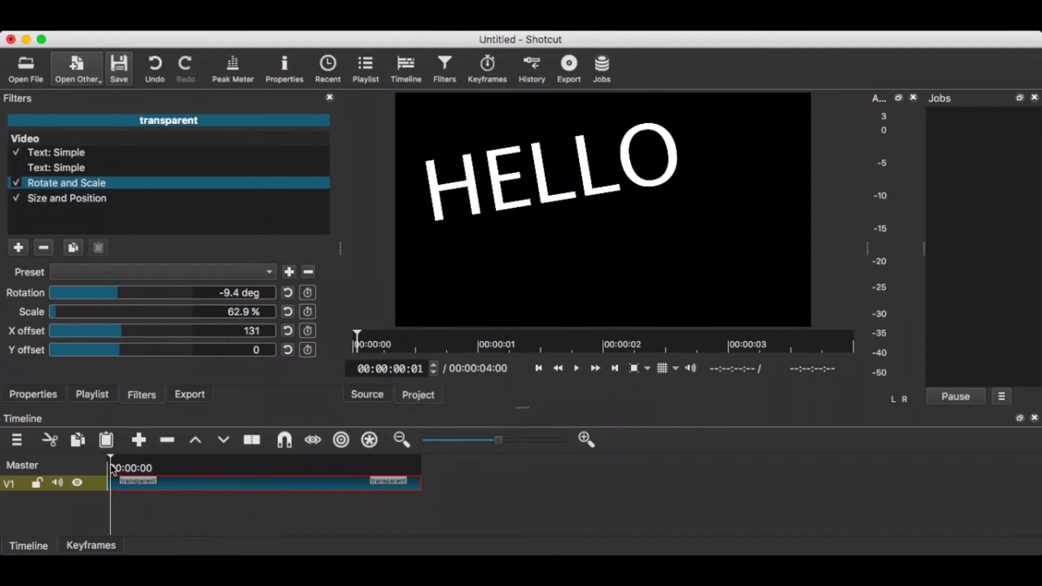
pyautogui.moveTo(111, 467); pyautogui.dragTo(92, 466)
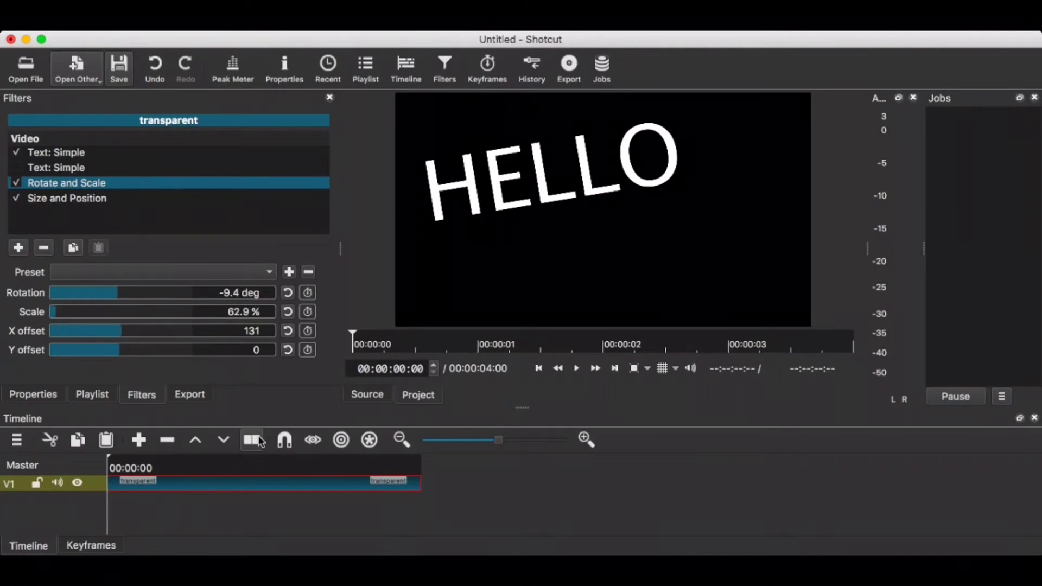
# Split the transparent clip at about 00:00:01:24.
pyautogui.click(231, 468)
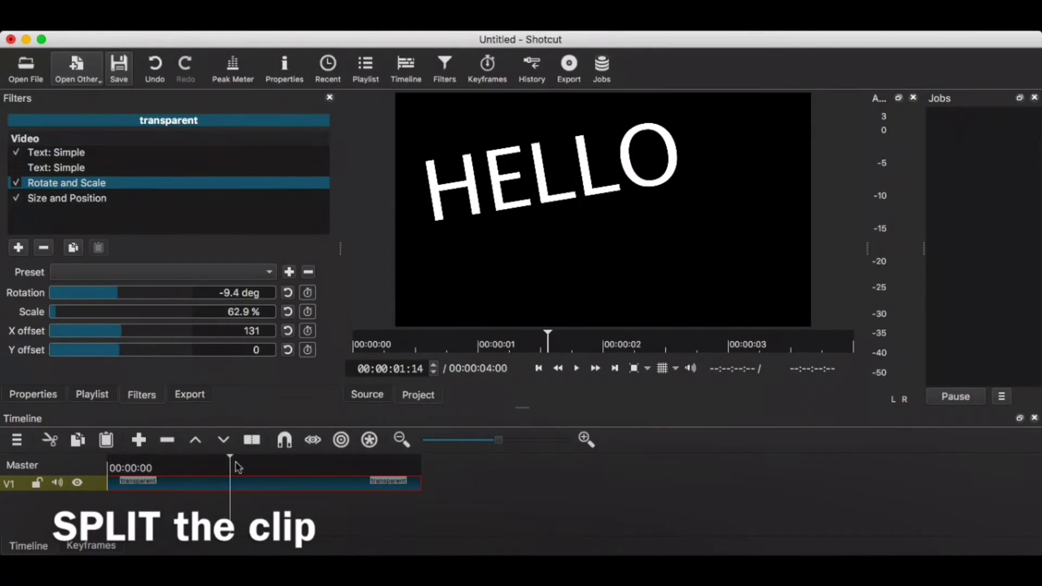
pyautogui.moveTo(231, 468); pyautogui.dragTo(263, 469)
pyautogui.click(253, 440)
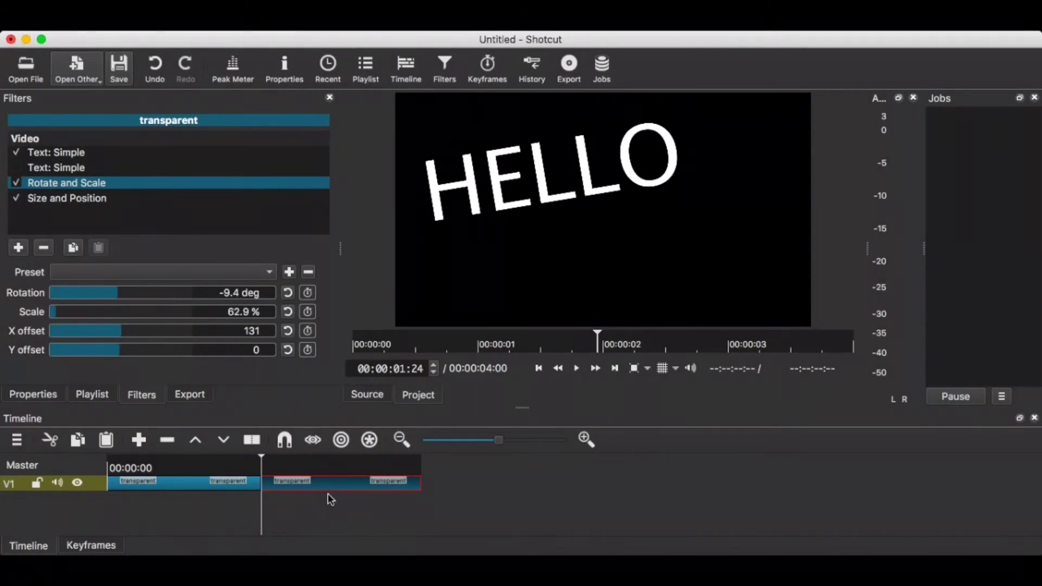
# In the second clip, enable the second Text: Simple filter instead of the first and replace its timecode placeholder with GUYS.
pyautogui.click(344, 468)
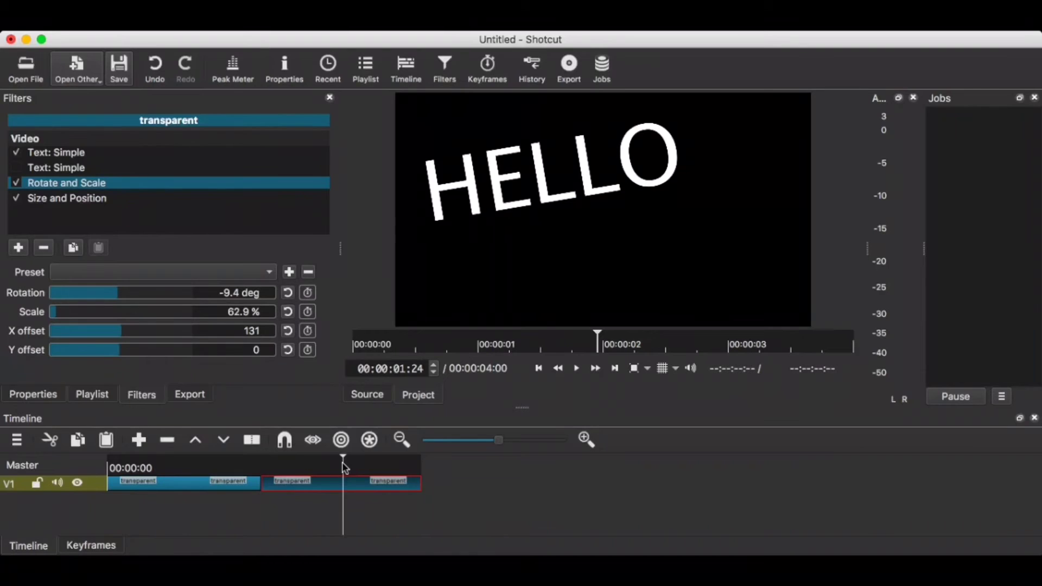
pyautogui.click(15, 198)
pyautogui.click(16, 153)
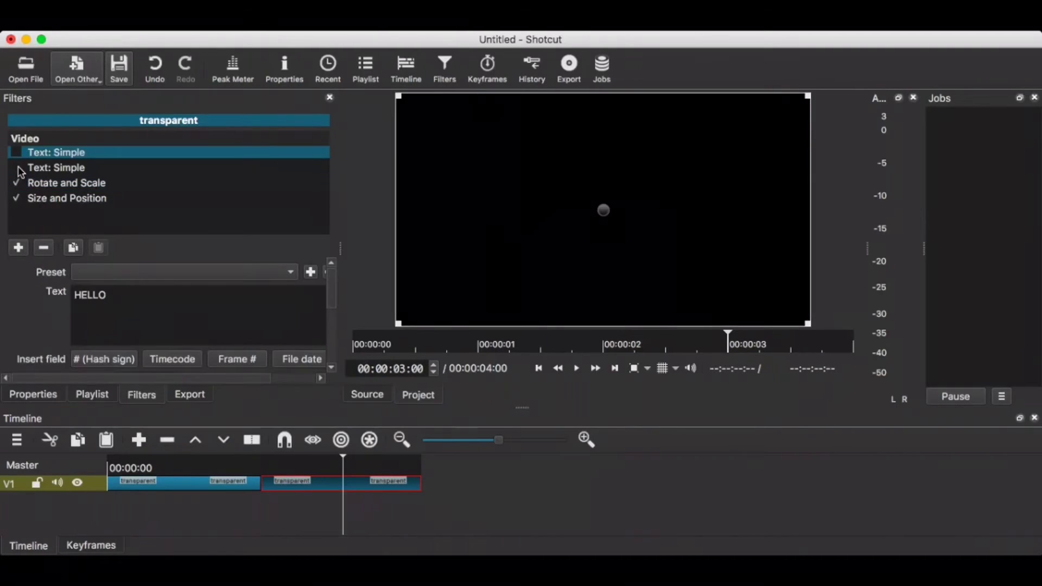
pyautogui.click(15, 167)
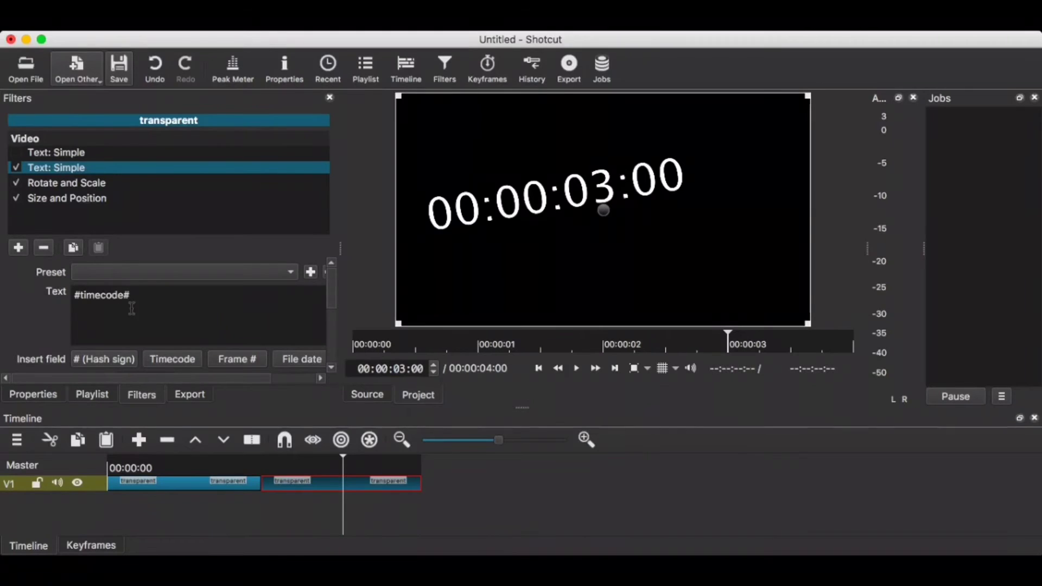
pyautogui.moveTo(144, 296); pyautogui.dragTo(3, 289)
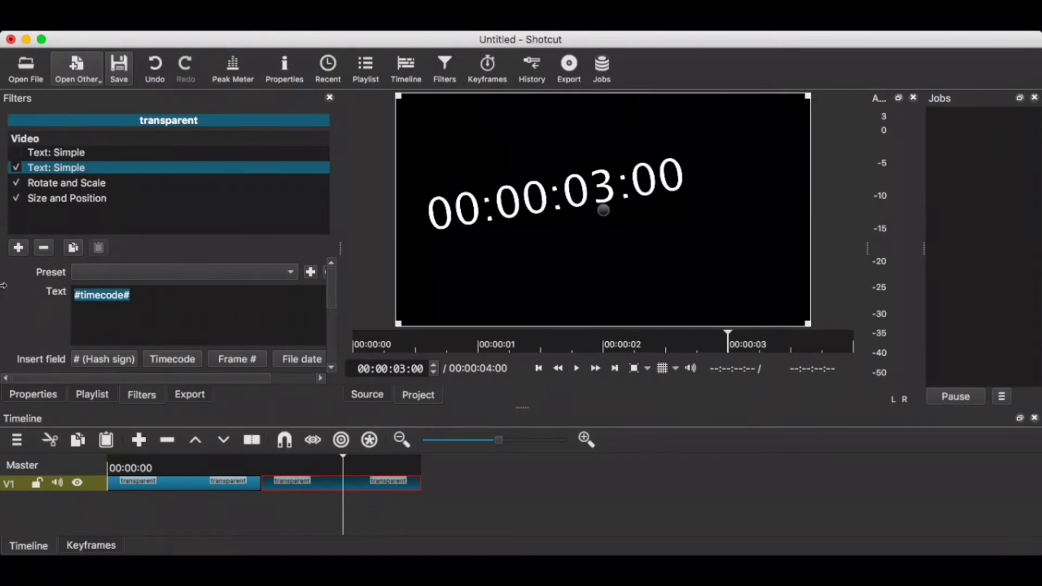
pyautogui.write('GUYS')
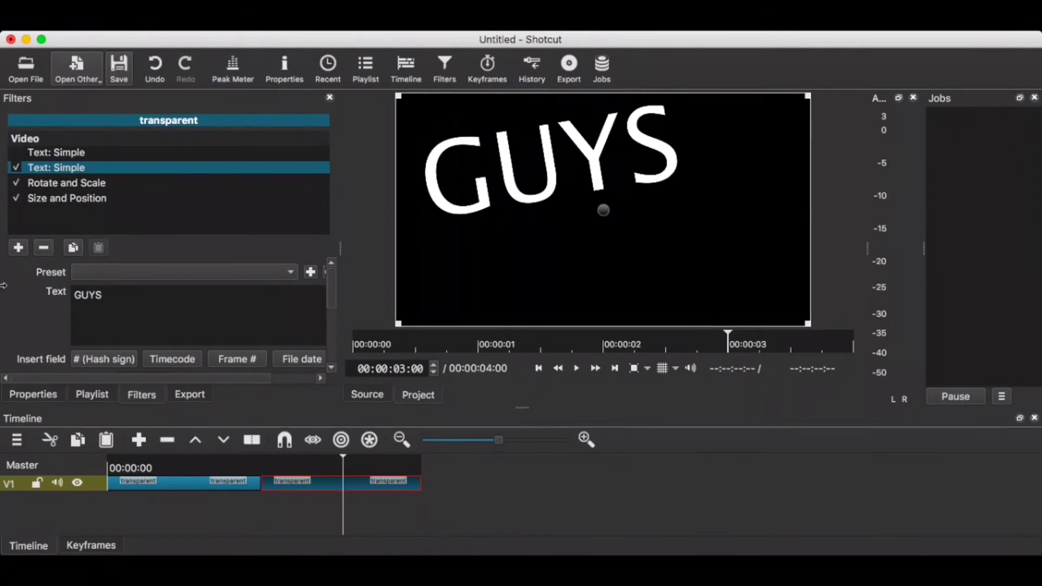
# Scale the GUYS text to 42.0 % and rotate it to about 1.9 degrees using the Rotate and Scale filter.
pyautogui.click(46, 185)
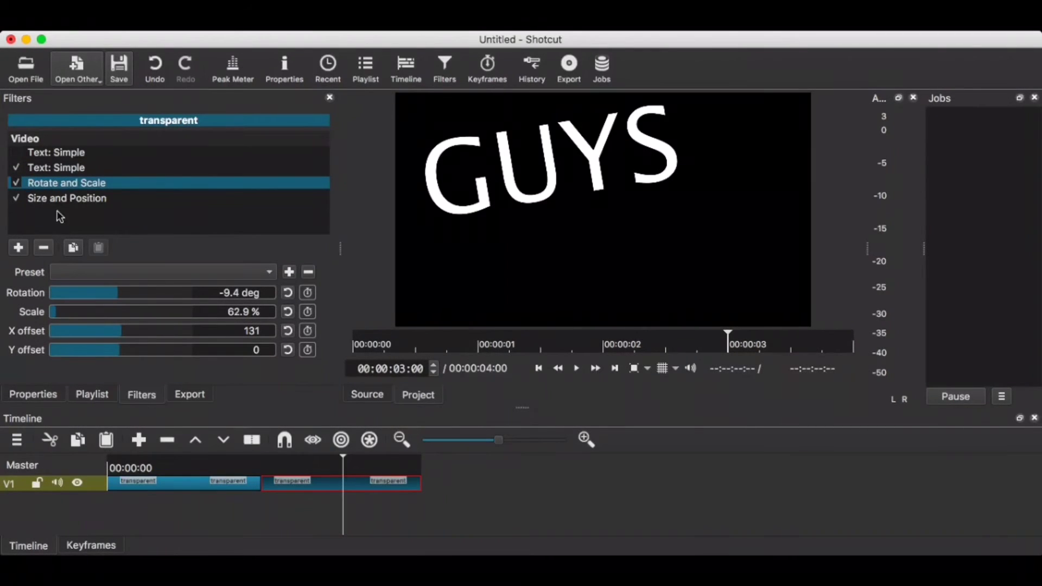
pyautogui.moveTo(56, 311)
pyautogui.mouseDown()
pyautogui.moveTo(41, 311)
pyautogui.moveTo(54, 311)
pyautogui.mouseUp()
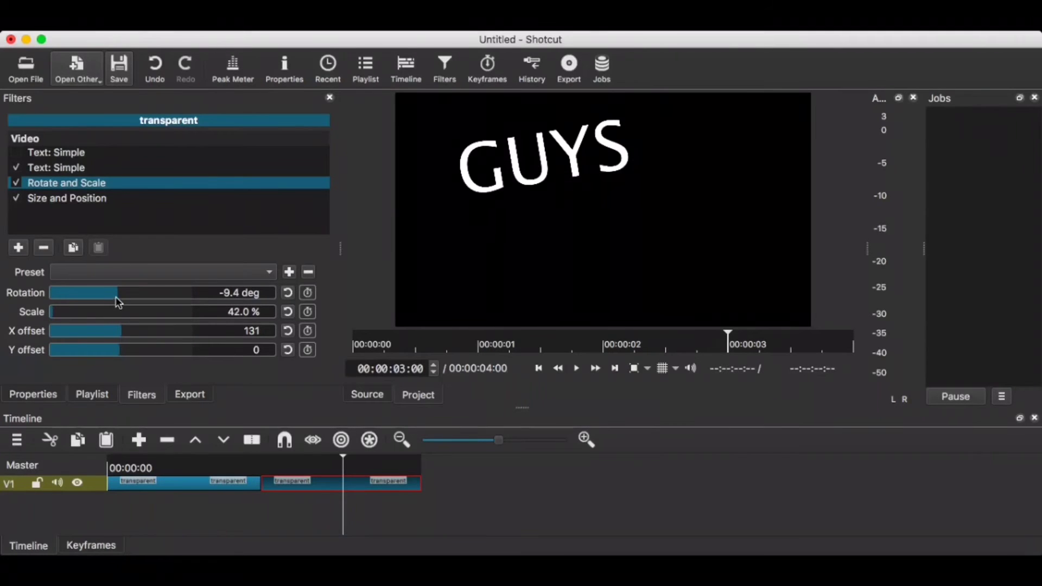
pyautogui.moveTo(115, 296); pyautogui.dragTo(123, 298)
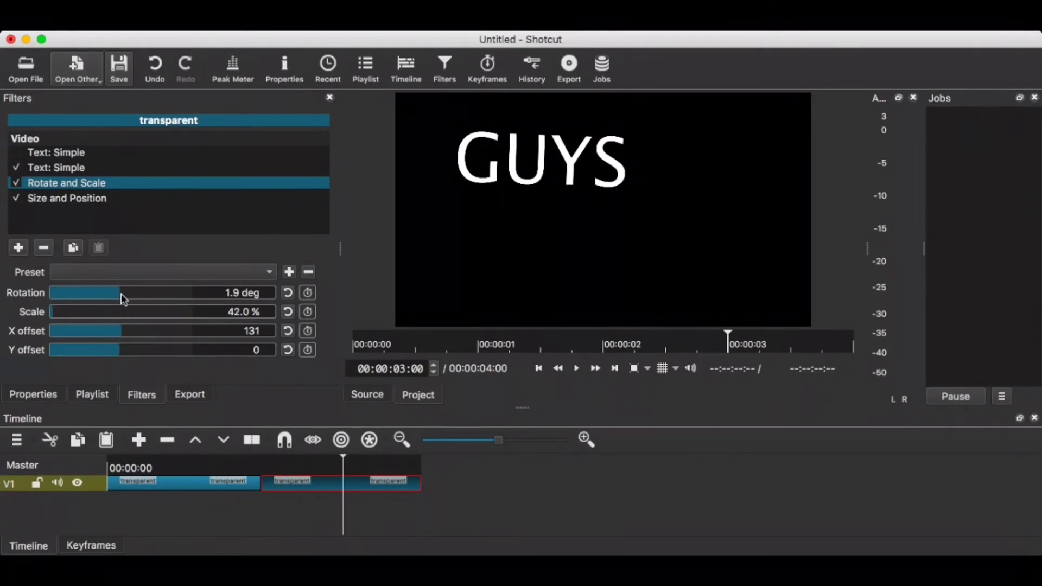
# Move the GUYS text down to about position 7, 236 and set its rotation to -5.7 degrees.
pyautogui.click(81, 198)
pyautogui.moveTo(531, 150); pyautogui.dragTo(605, 262)
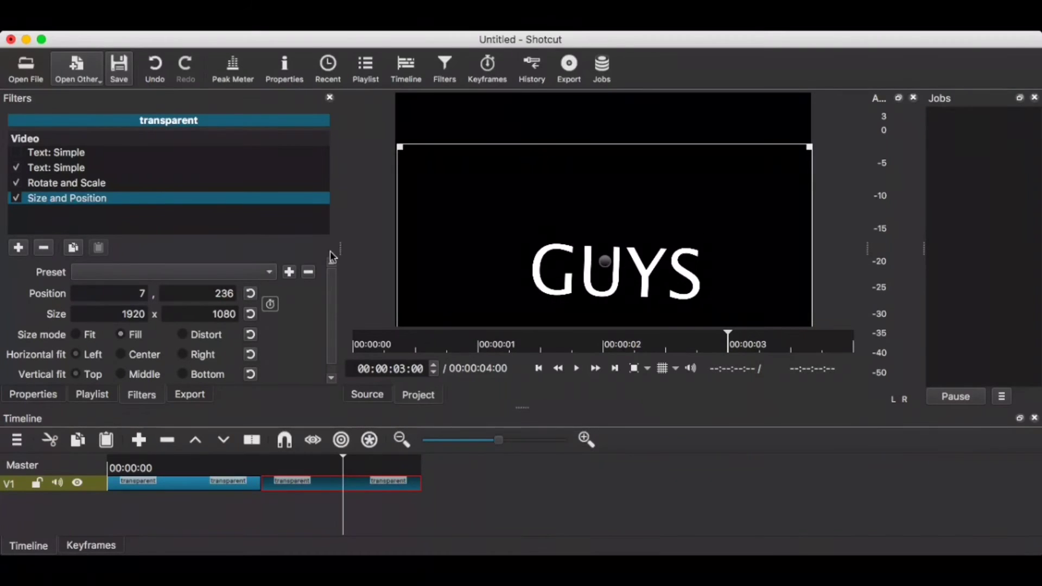
pyautogui.click(85, 184)
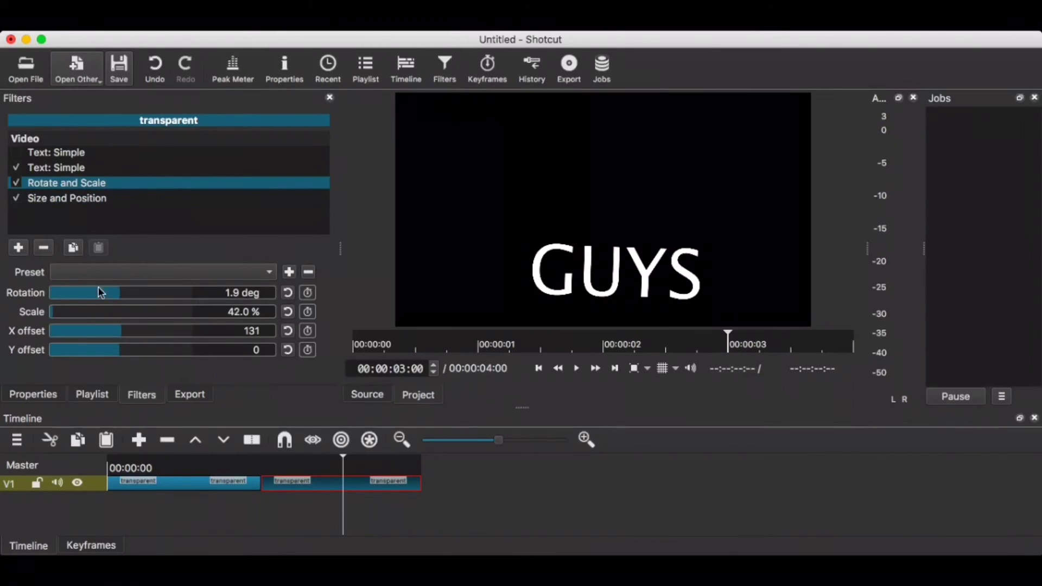
pyautogui.scroll(-5, 122, 295)
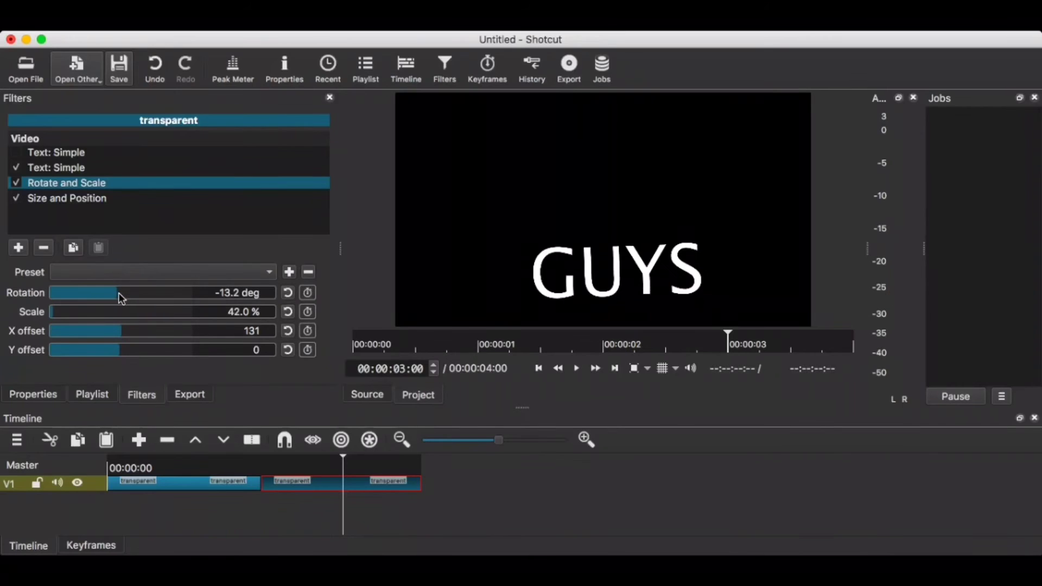
pyautogui.scroll(5, 122, 296)
pyautogui.scroll(-3, 122, 294)
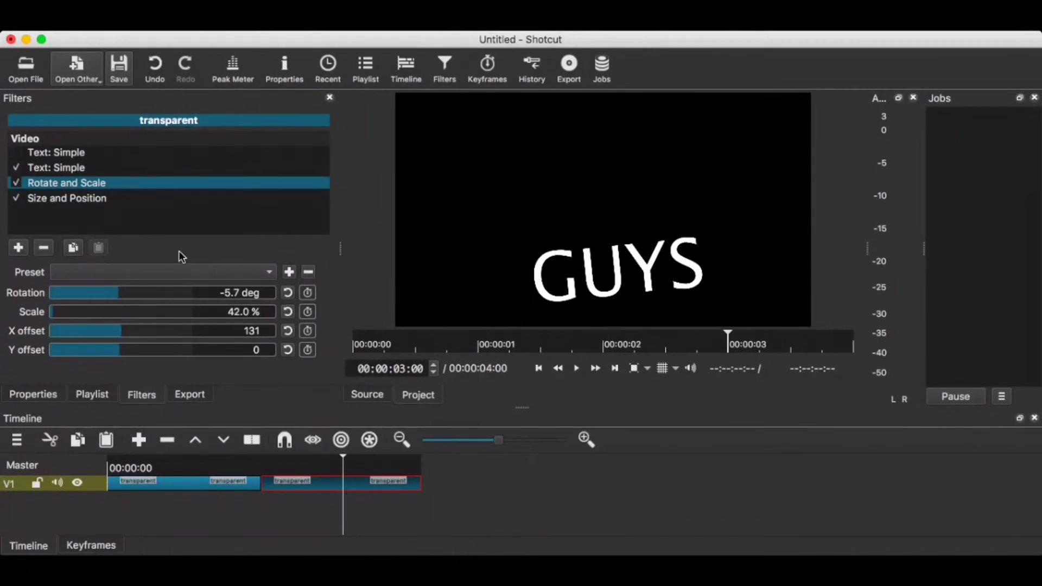
# Play the timeline from the start to check the change from HELLO to GUYS.
pyautogui.click(125, 467)
pyautogui.click(113, 467)
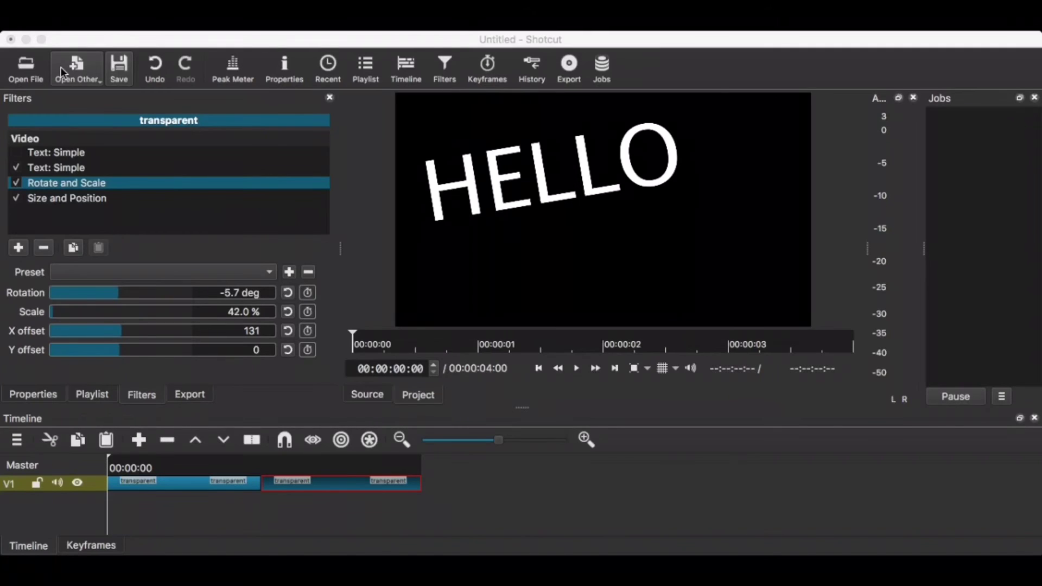
pyautogui.scroll(1, 243, 329)
pyautogui.click(577, 370)
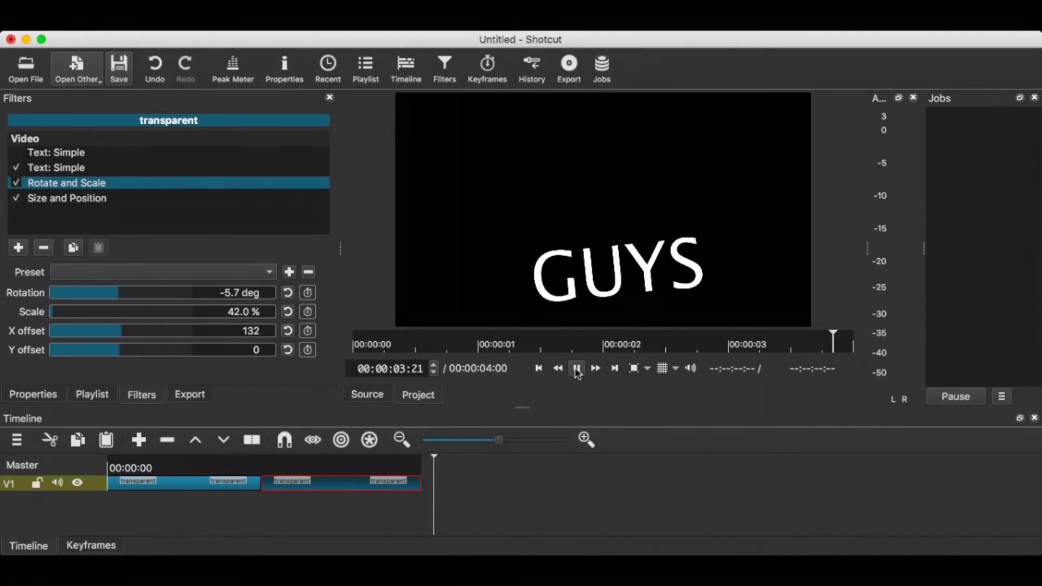
pyautogui.moveTo(130, 467); pyautogui.dragTo(85, 466)
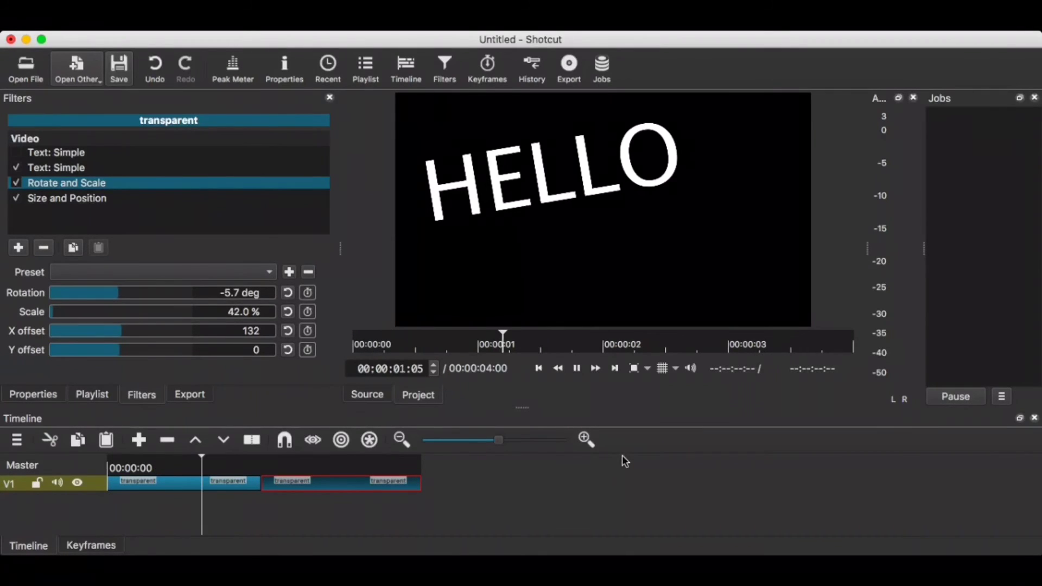
pyautogui.press('space')
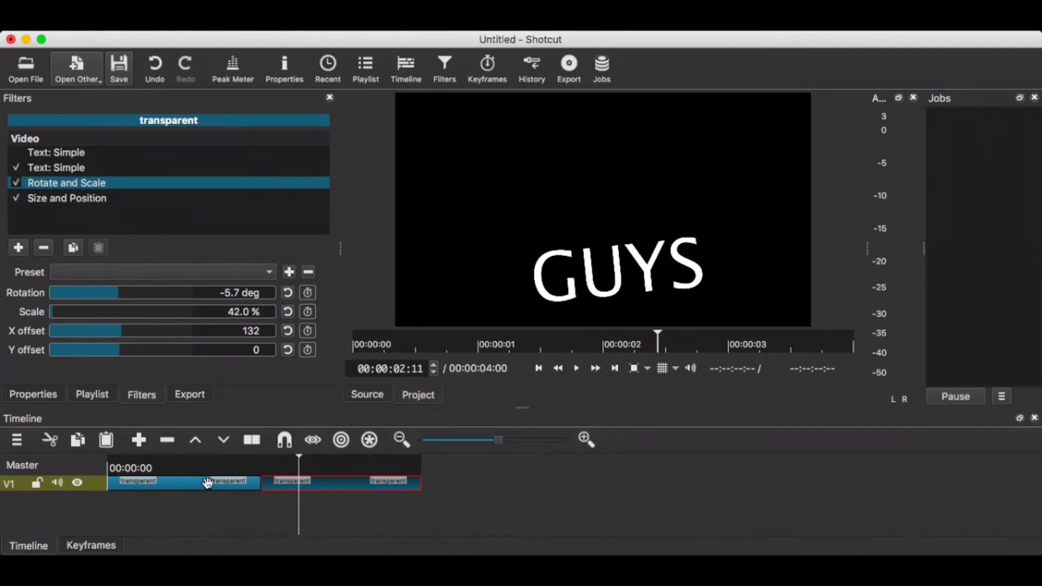
# Split the HELLO clip at 00:00:00:22 and delete its second part, closing the gap before the GUYS clip.
pyautogui.click(207, 484)
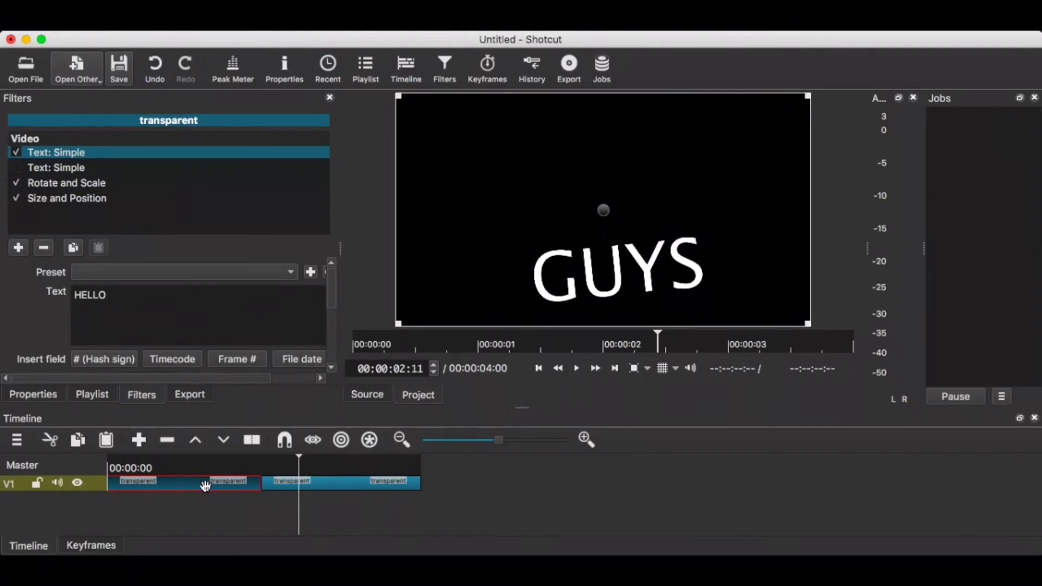
pyautogui.click(176, 470)
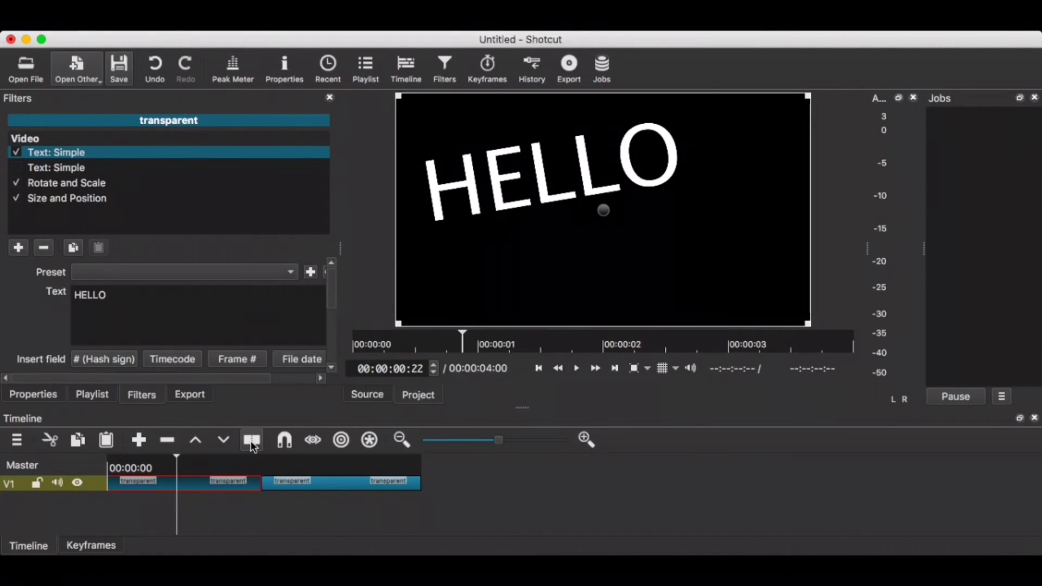
pyautogui.press('s')
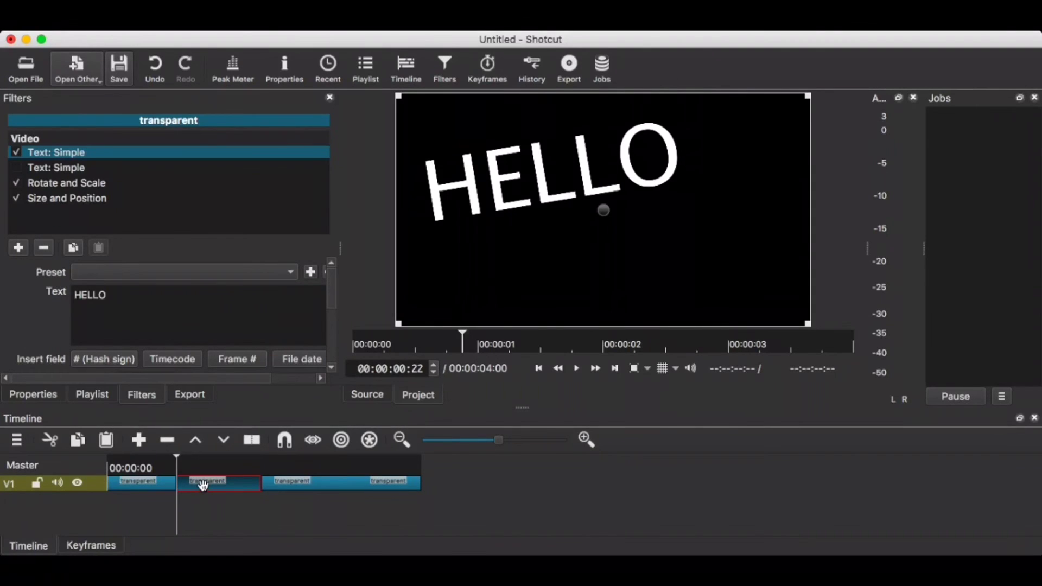
pyautogui.press('Delete')
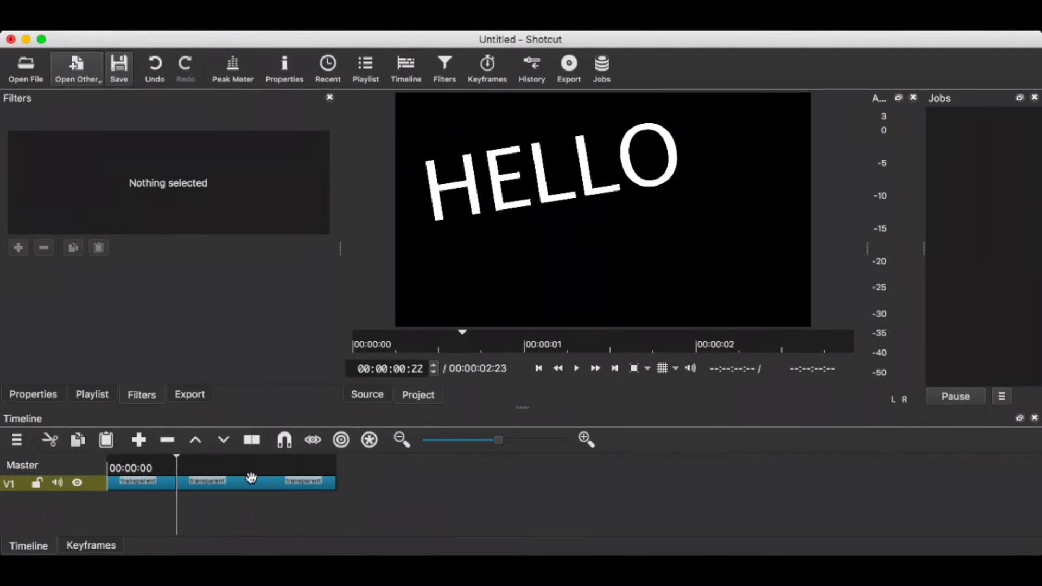
# Split the GUYS clip at 00:00:01:20 and delete the remainder after the split.
pyautogui.click(250, 466)
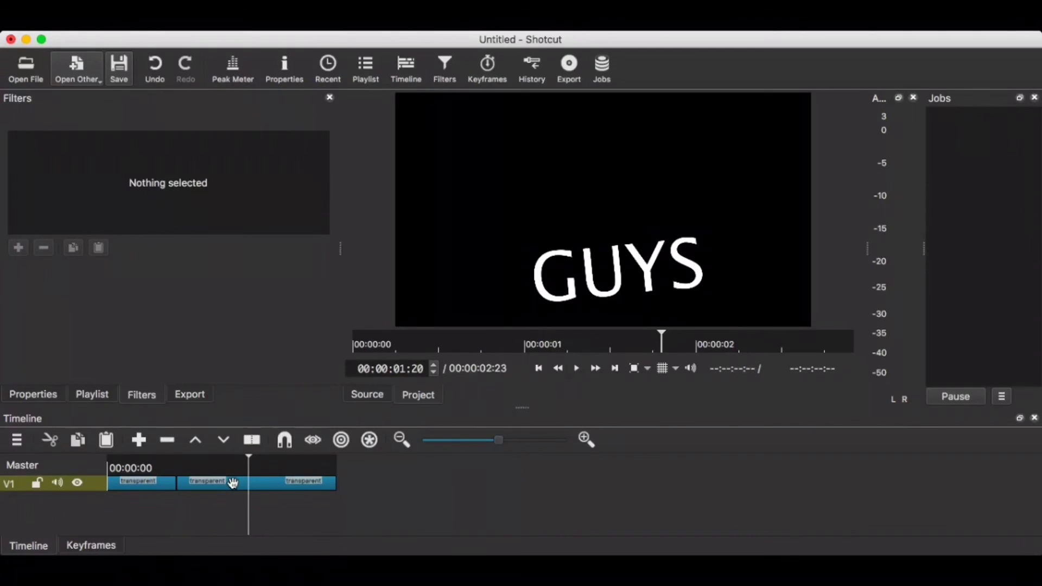
pyautogui.click(233, 483)
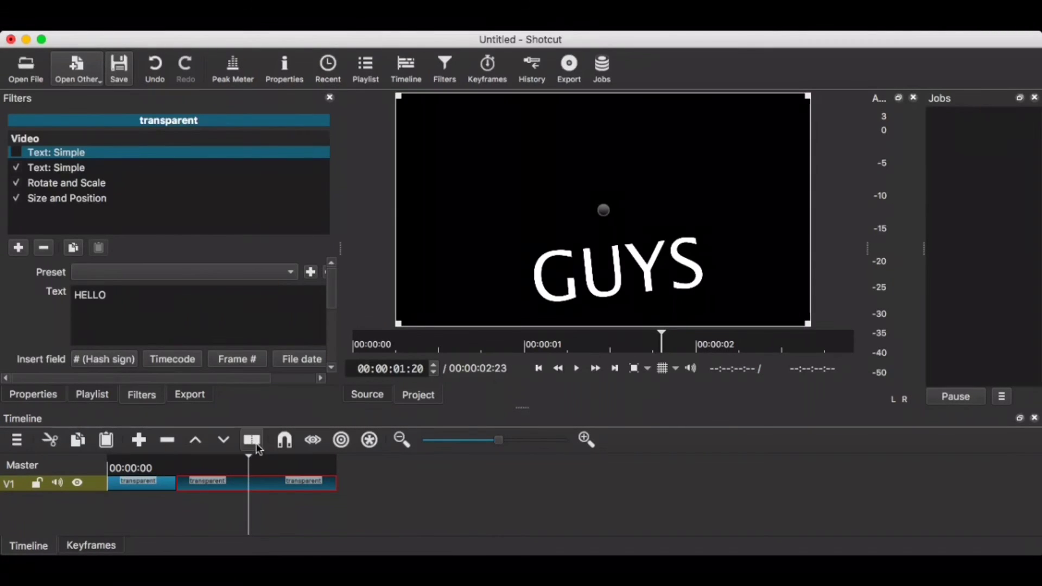
pyautogui.click(253, 441)
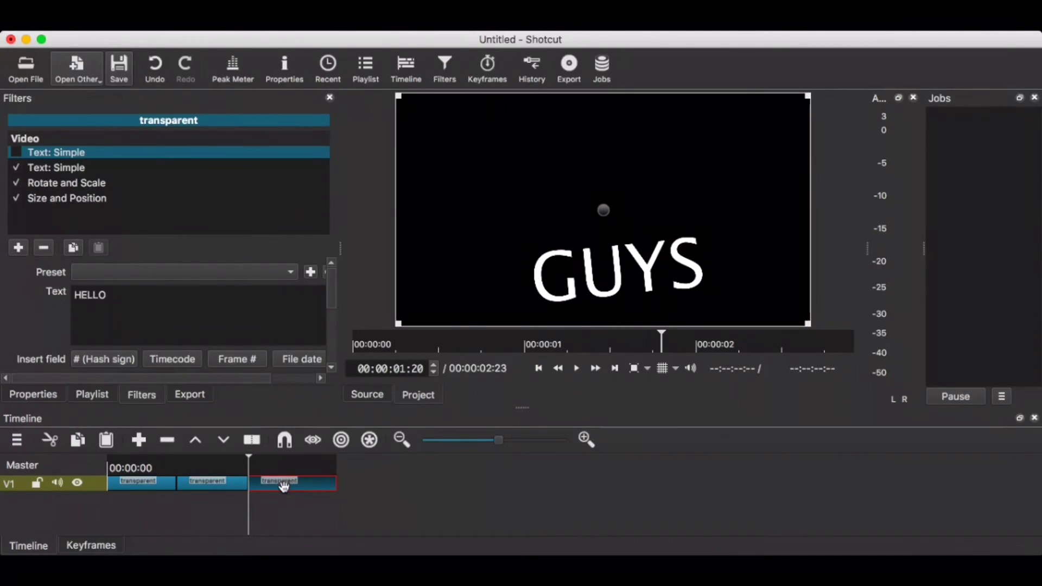
pyautogui.press('Delete')
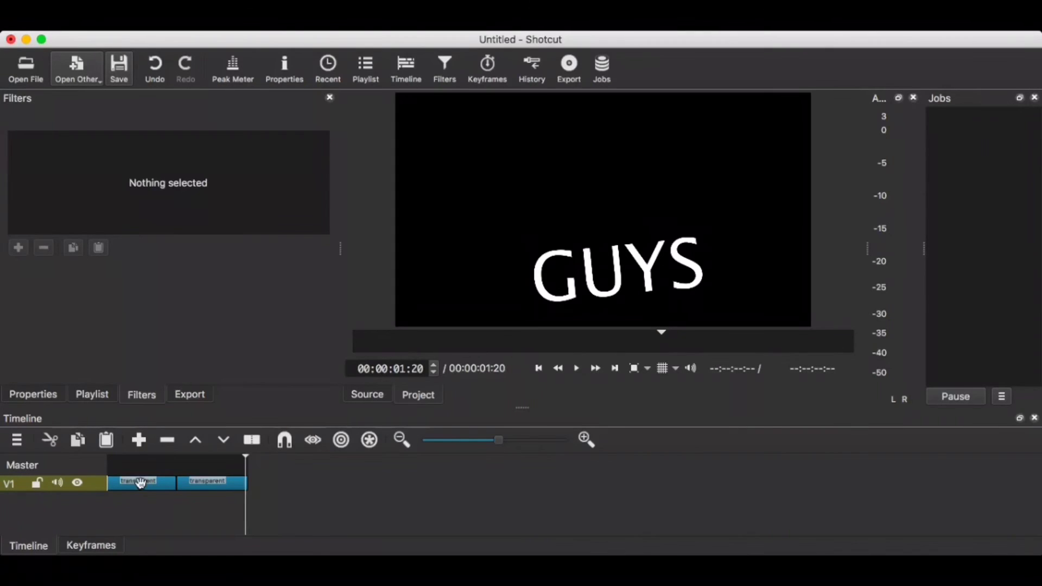
# Play the shortened sequence from the start to check its timing, and return the playhead near the beginning.
pyautogui.moveTo(118, 465); pyautogui.dragTo(85, 467)
pyautogui.press('space')
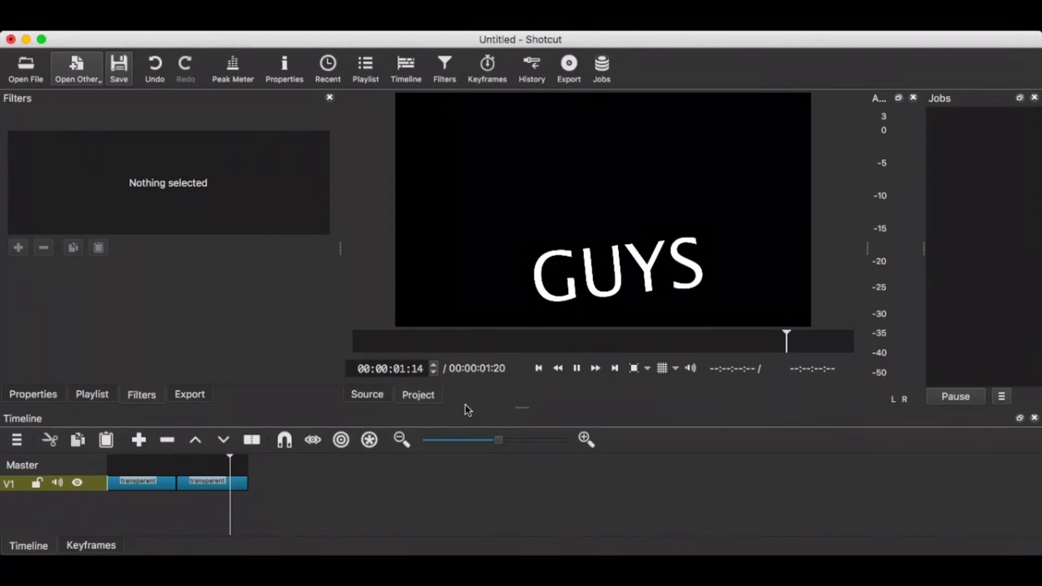
pyautogui.click(114, 460)
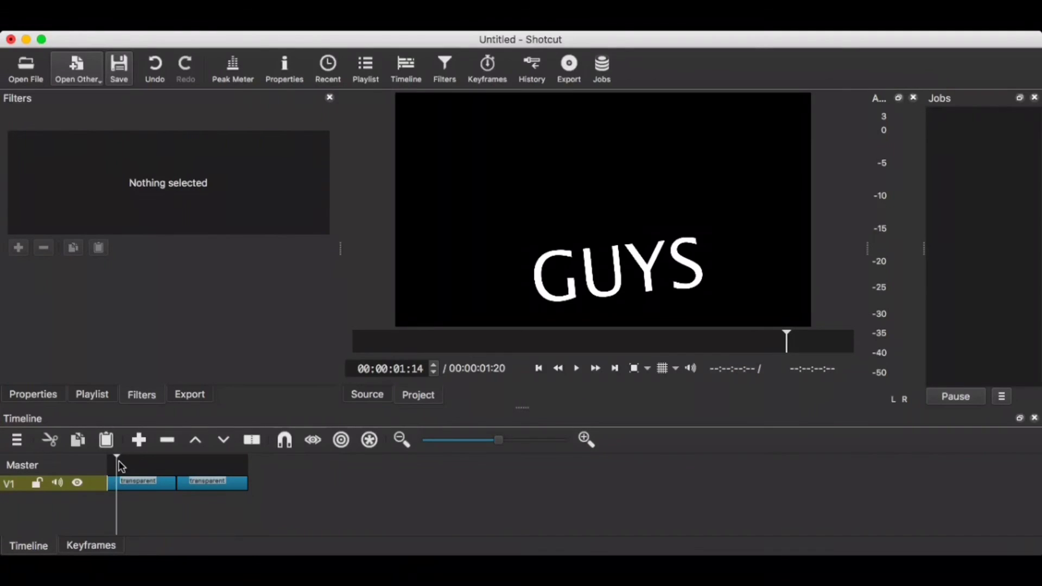